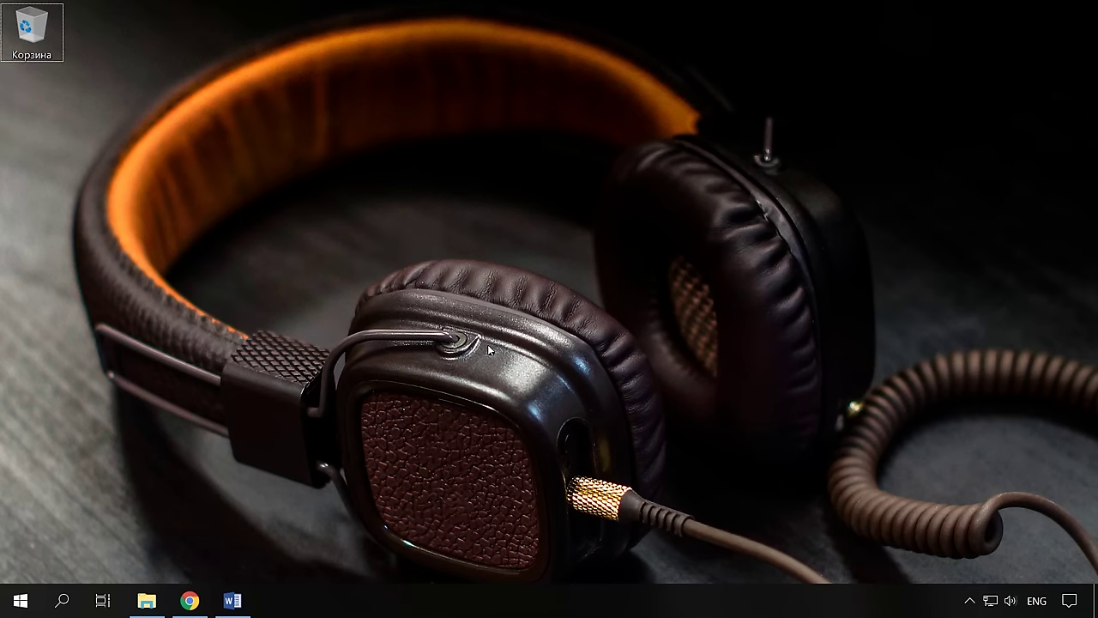
- Open the Windows sound settings and choose Наушники (2- Устройство с поддержкой High Definition Audio) as the output device
left_click(487, 344)
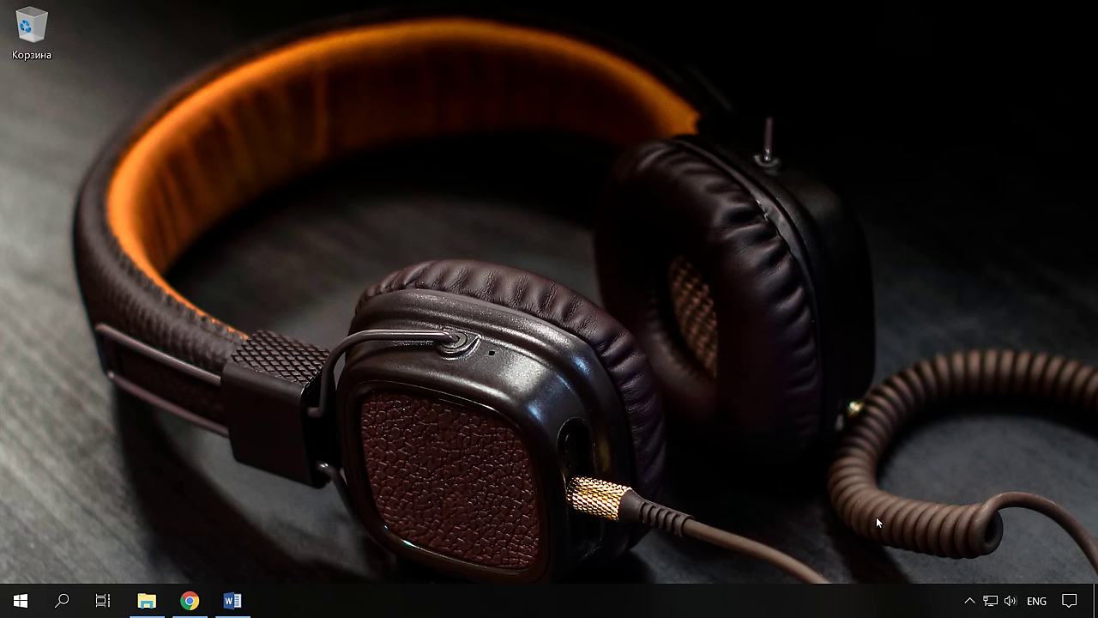
right_click(1012, 606)
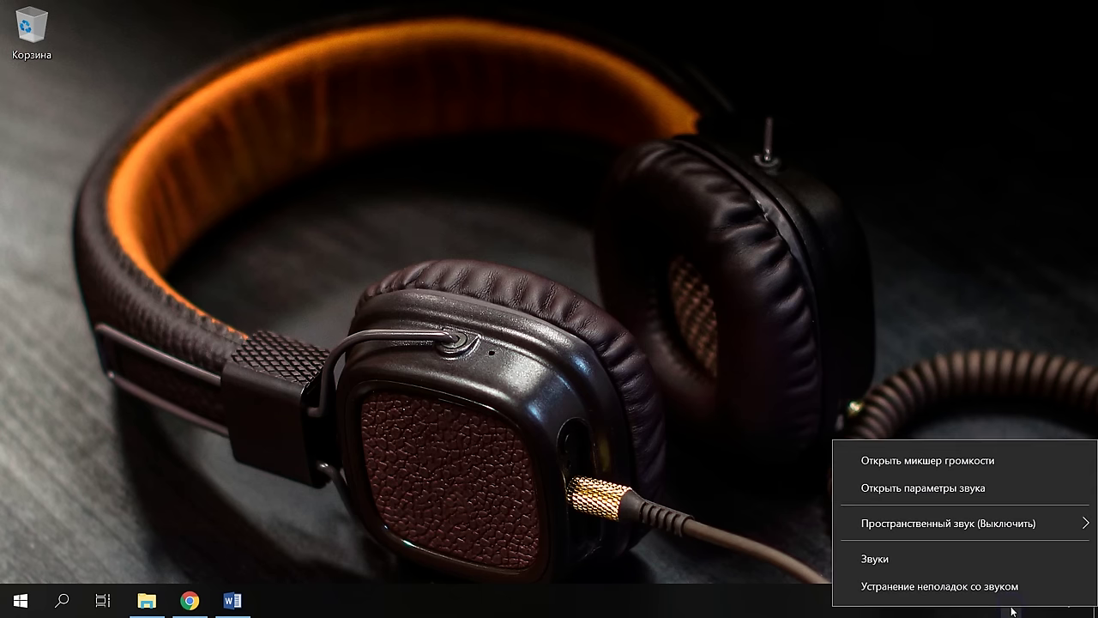
left_click(934, 494)
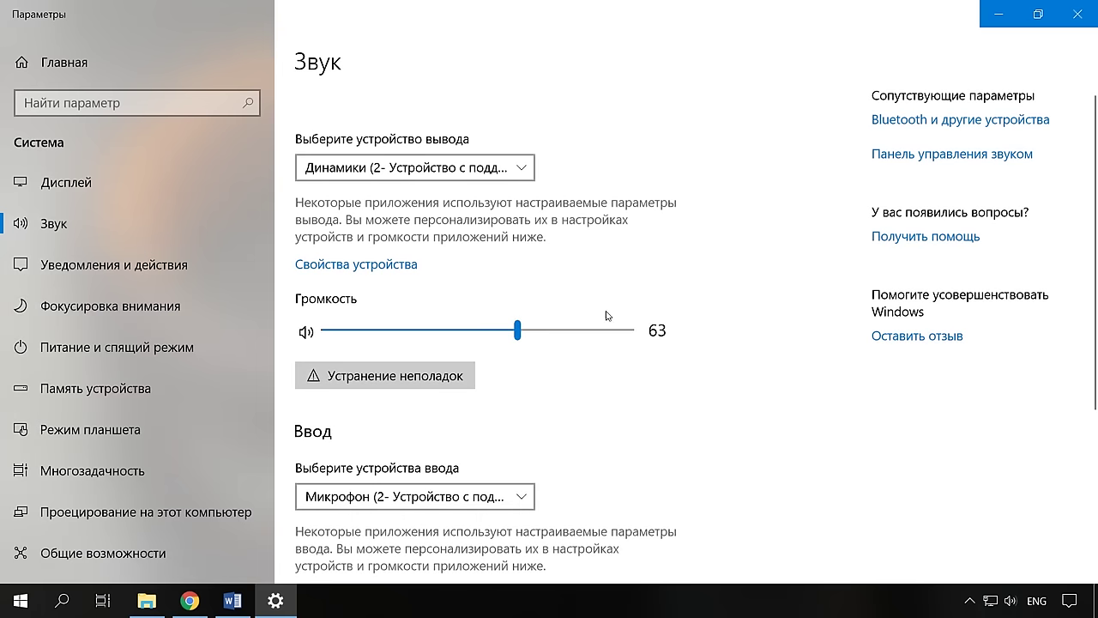
left_click(521, 174)
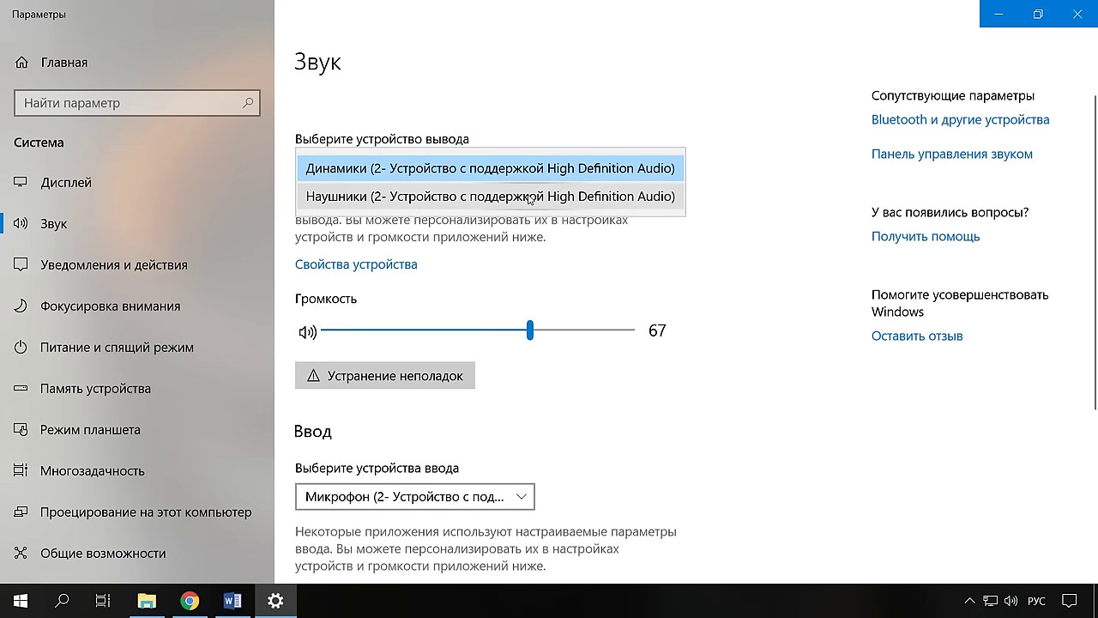
left_click(473, 198)
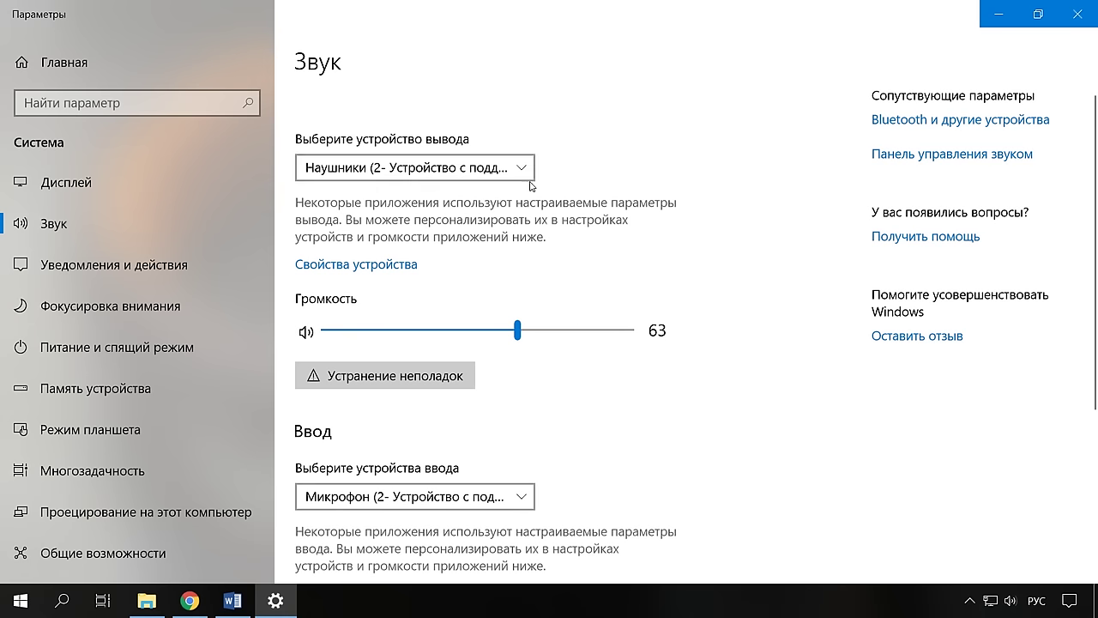
- Open the sound control panel and make the headphones the default communication device for playback
left_click(960, 161)
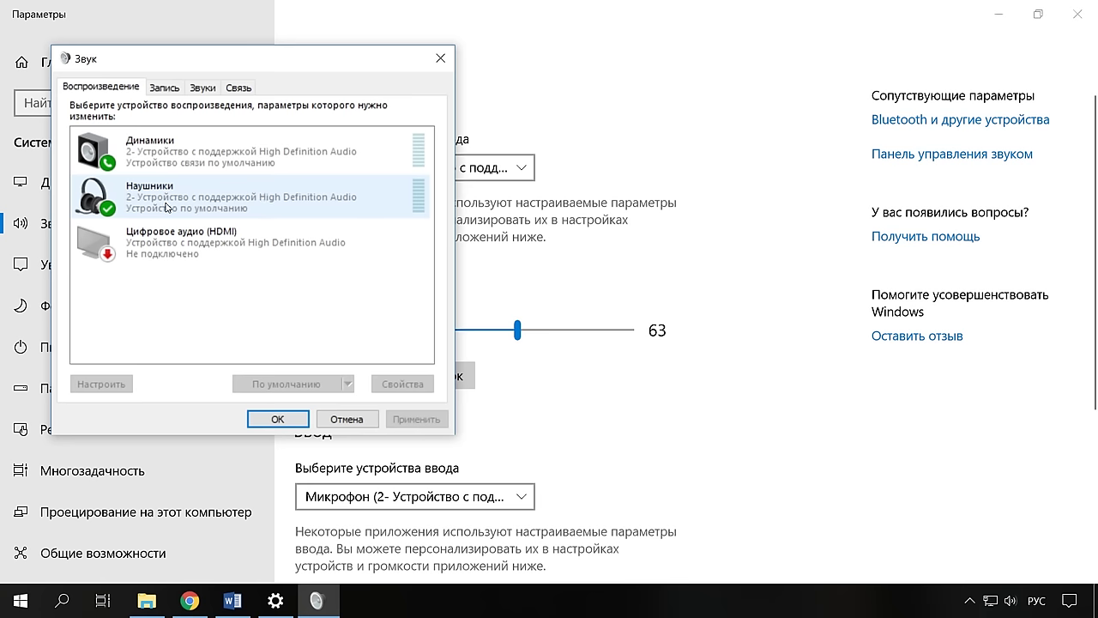
right_click(238, 210)
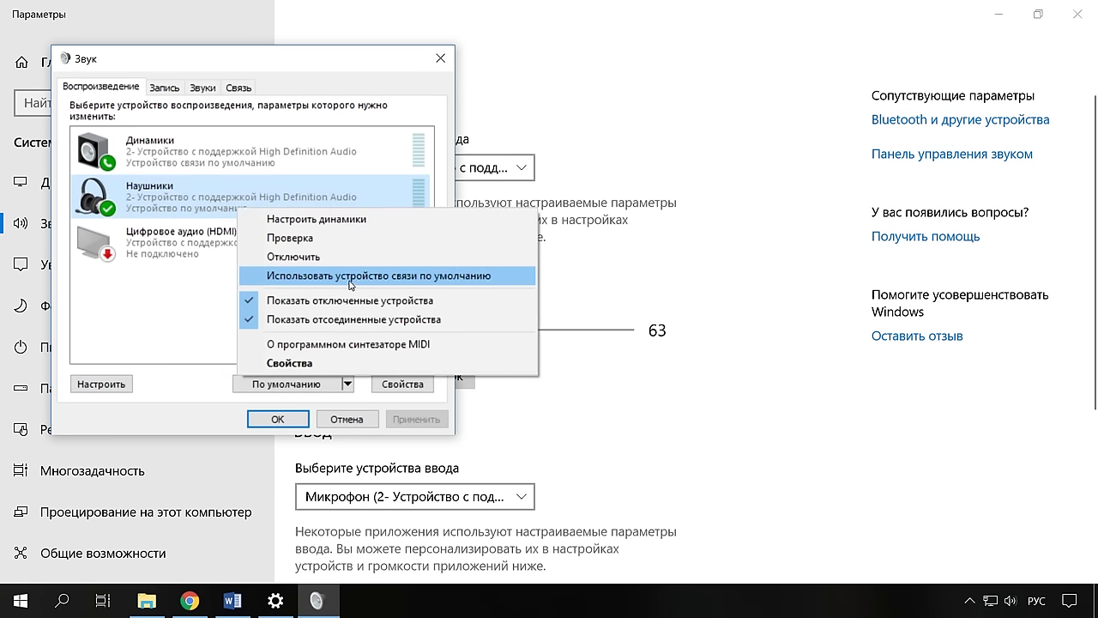
left_click(419, 278)
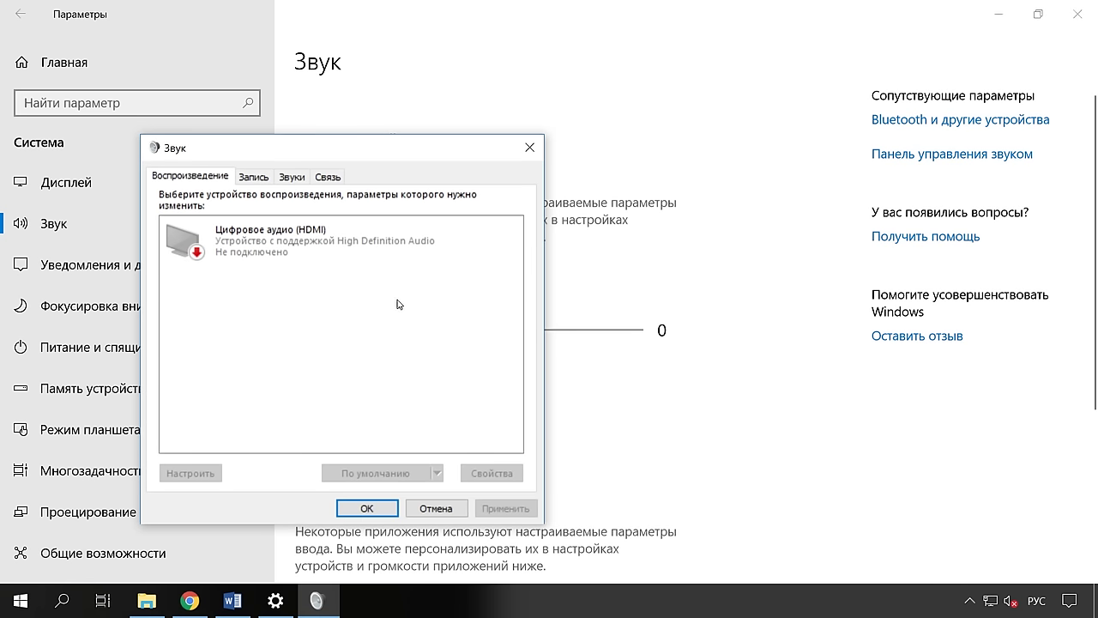
- Show disabled devices in the playback list and enable the headphones
right_click(468, 284)
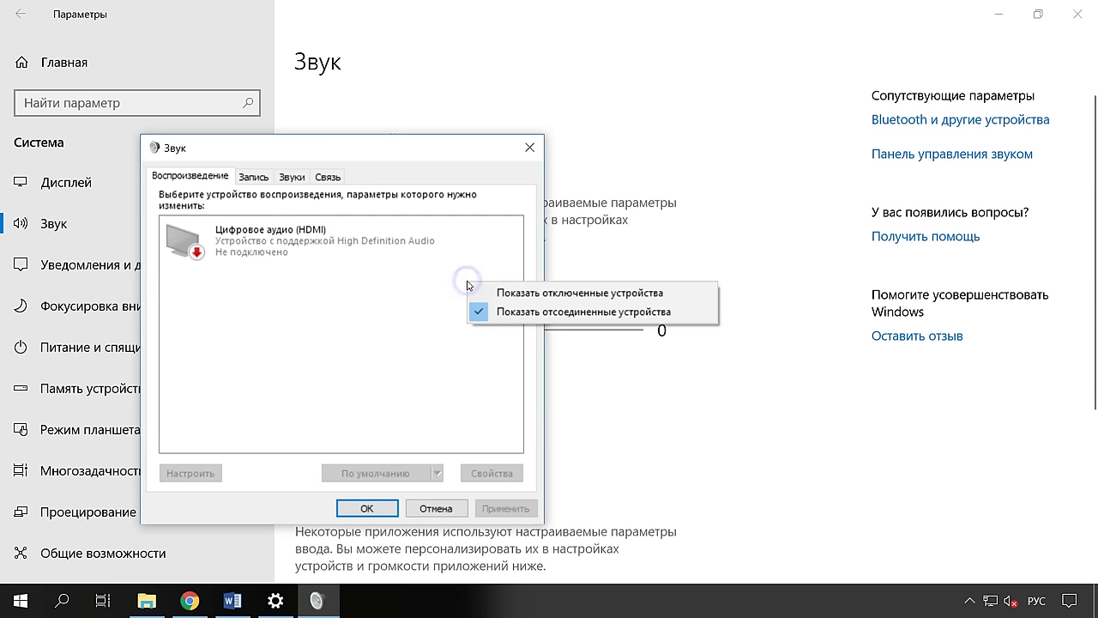
left_click(594, 296)
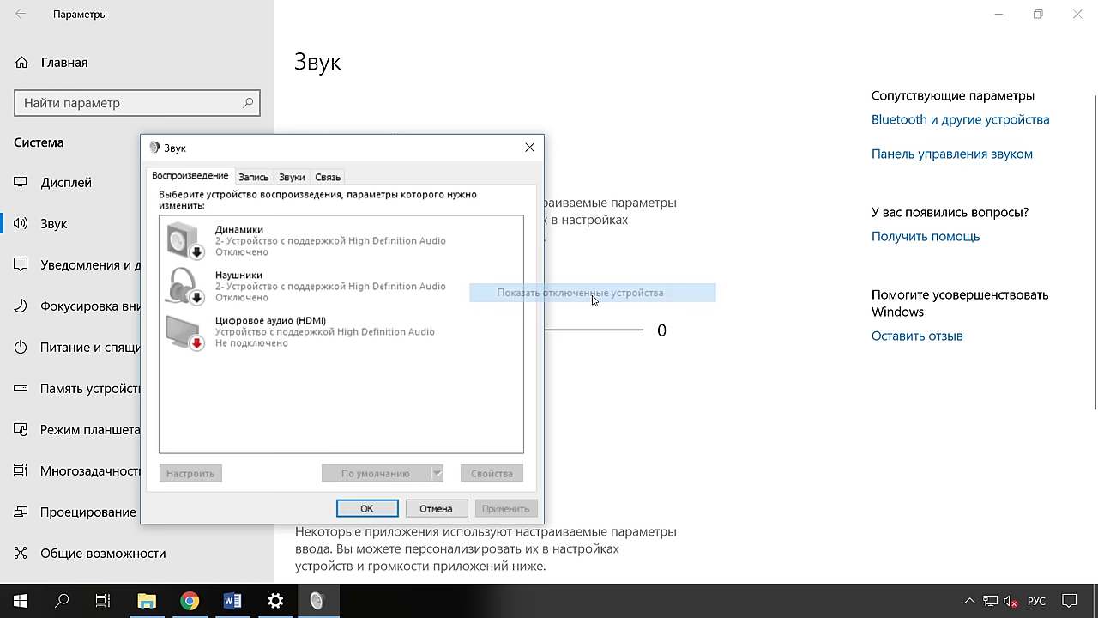
right_click(282, 292)
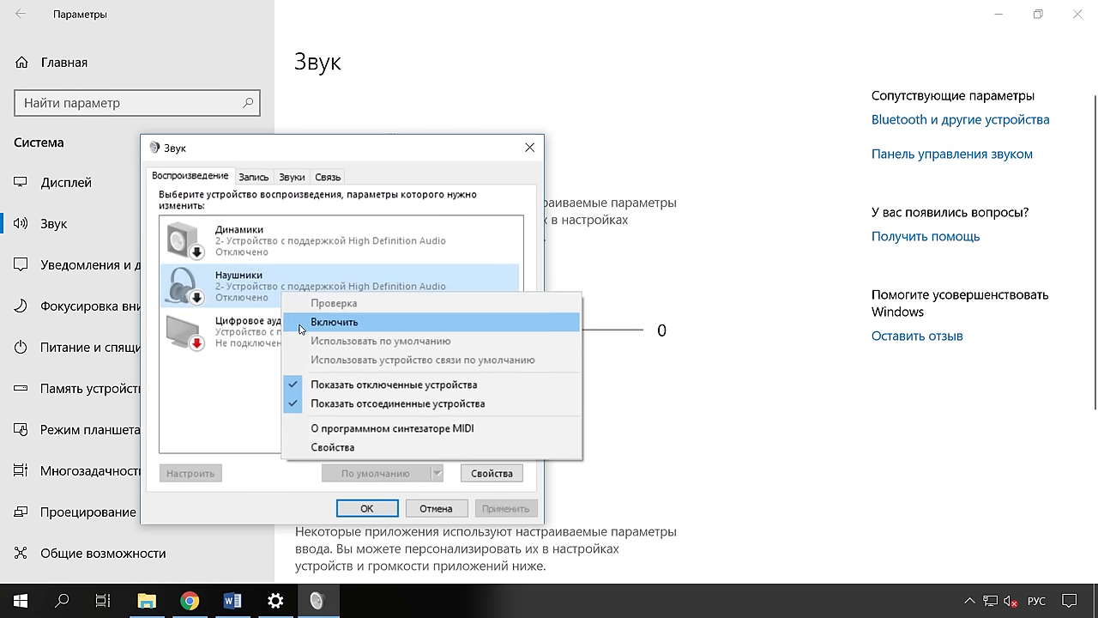
left_click(342, 328)
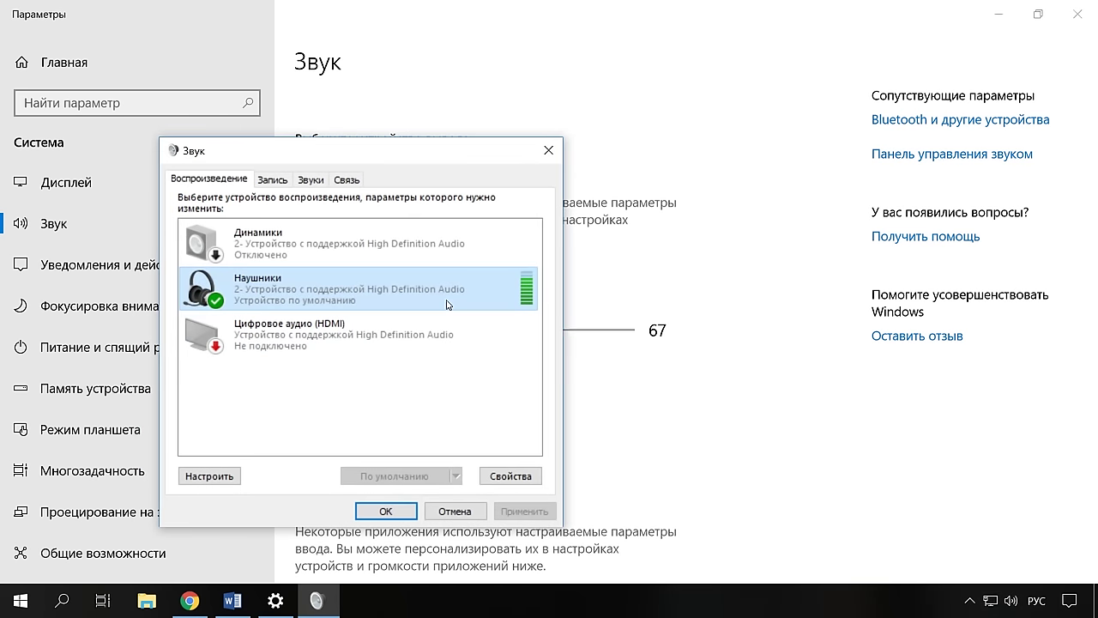
- Open the headphones' properties and set their playback level to 63
left_click(513, 477)
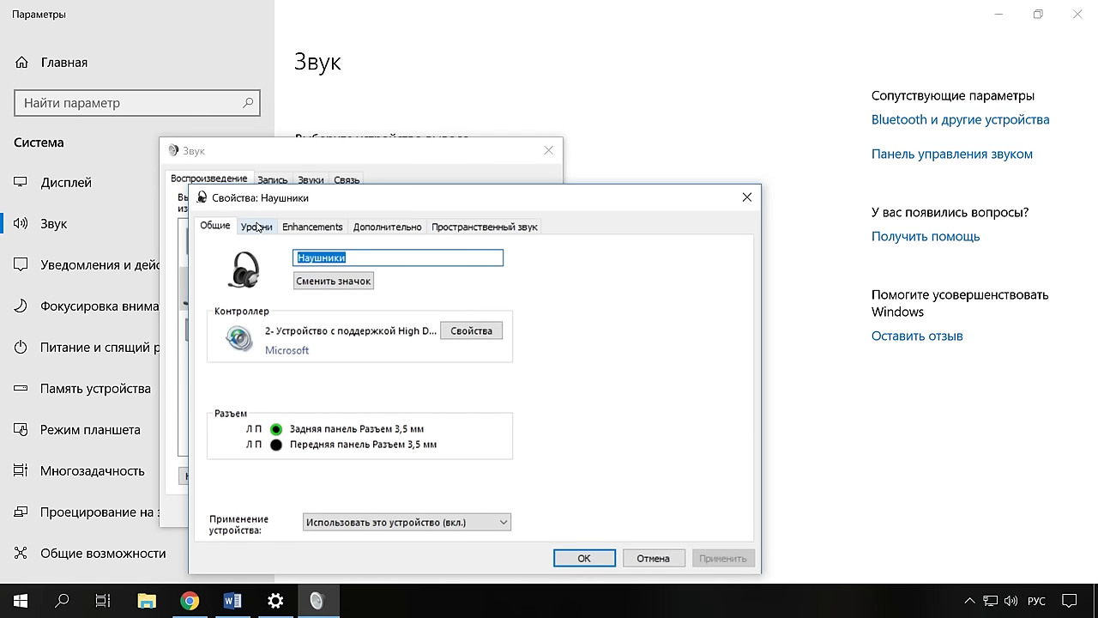
left_click(256, 226)
left_click_drag(312, 283, 310, 288)
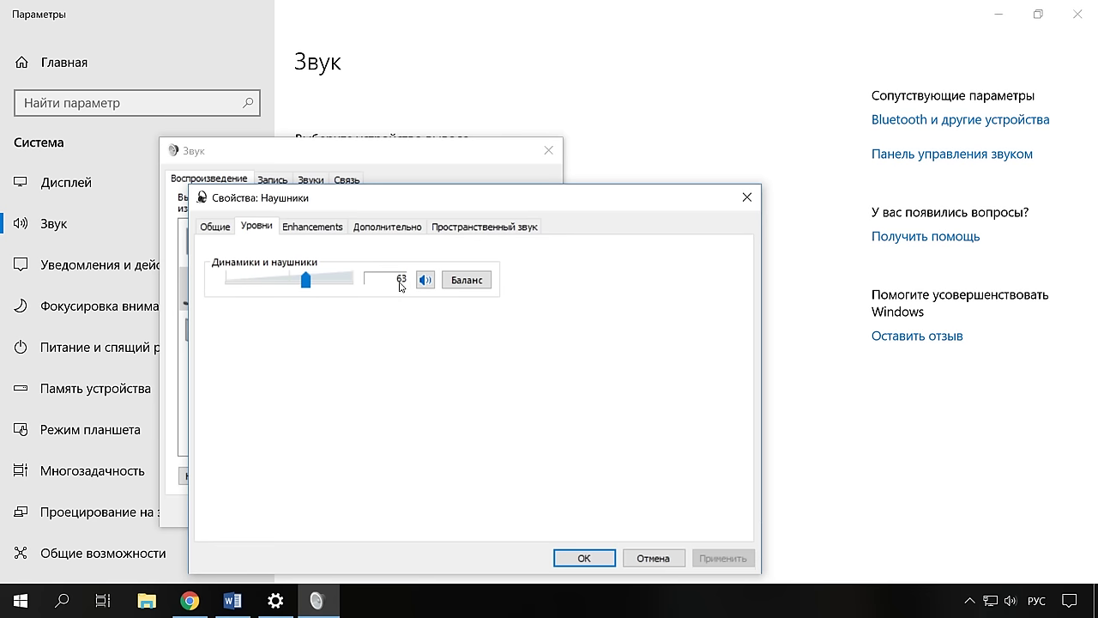
- Set the headphones' device usage to Использовать это устройство (вкл.) in their general properties
left_click(215, 226)
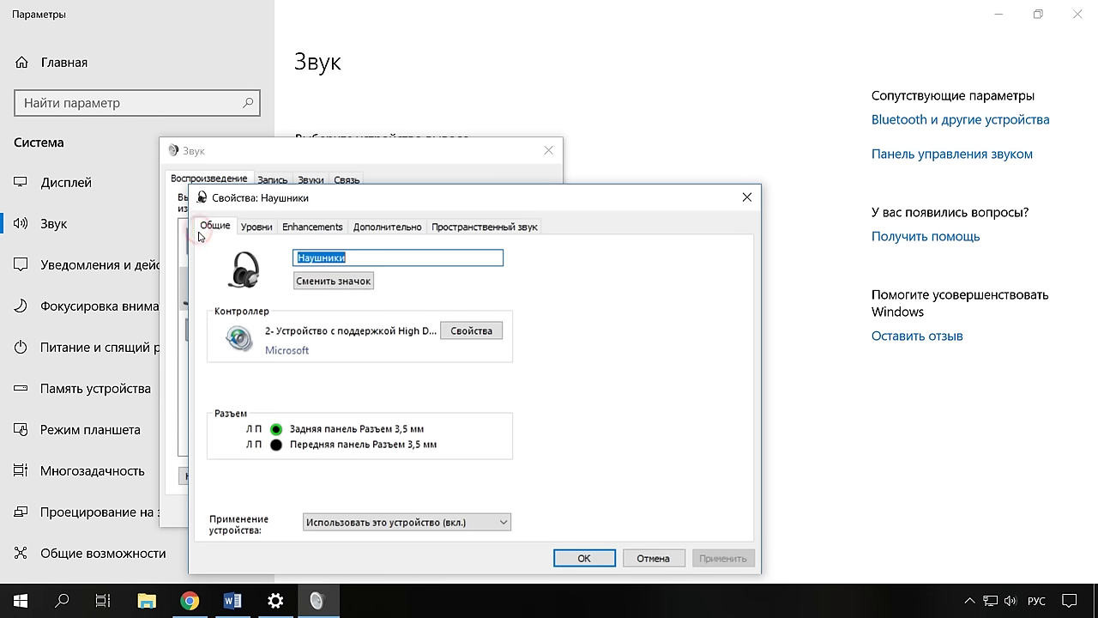
left_click(403, 521)
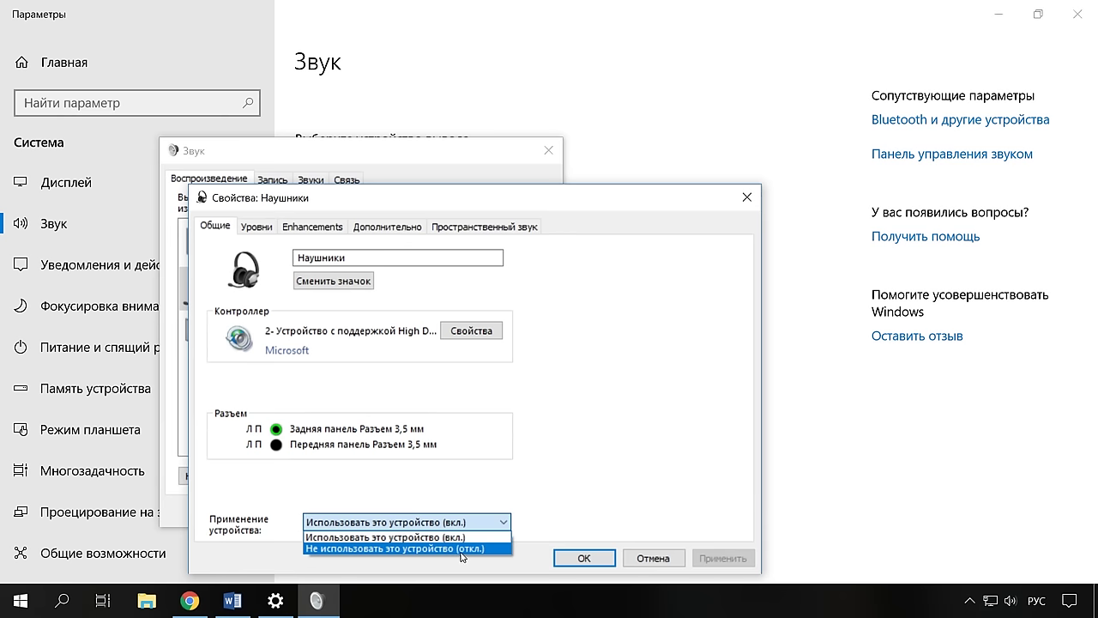
left_click(456, 537)
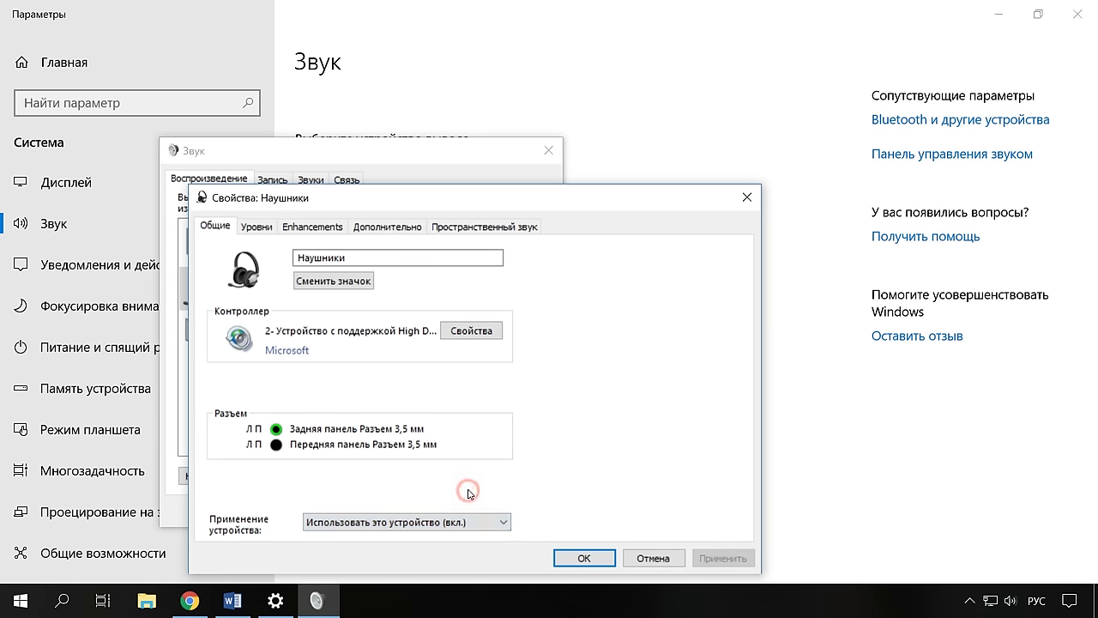
- Disallow exclusive application control of the headphones in their advanced properties, testing the sound before and after the change
left_click(390, 227)
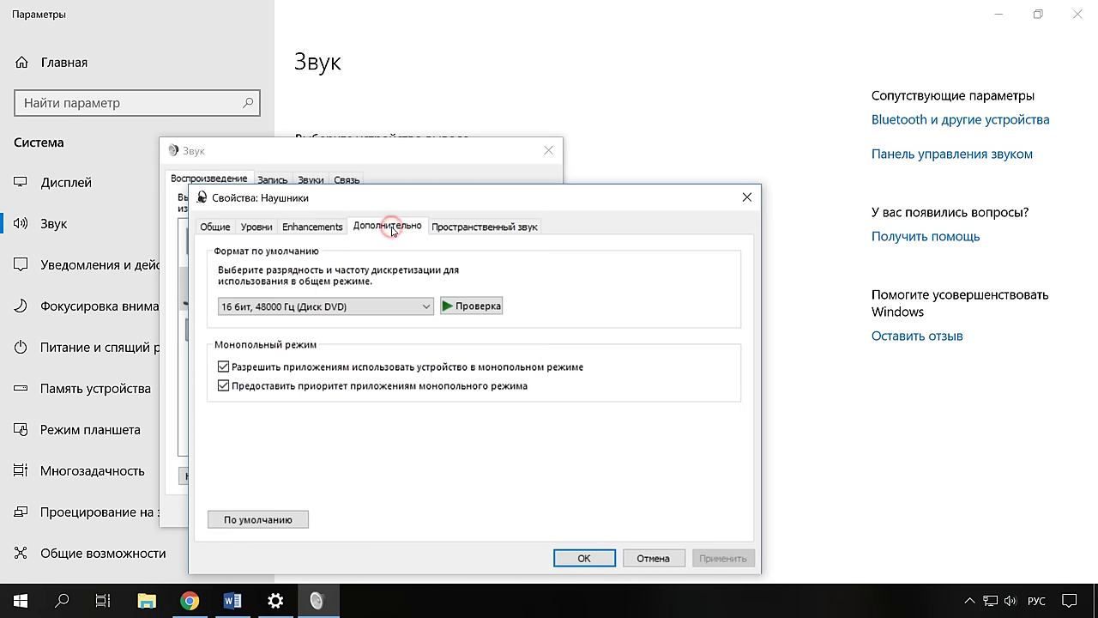
left_click(470, 315)
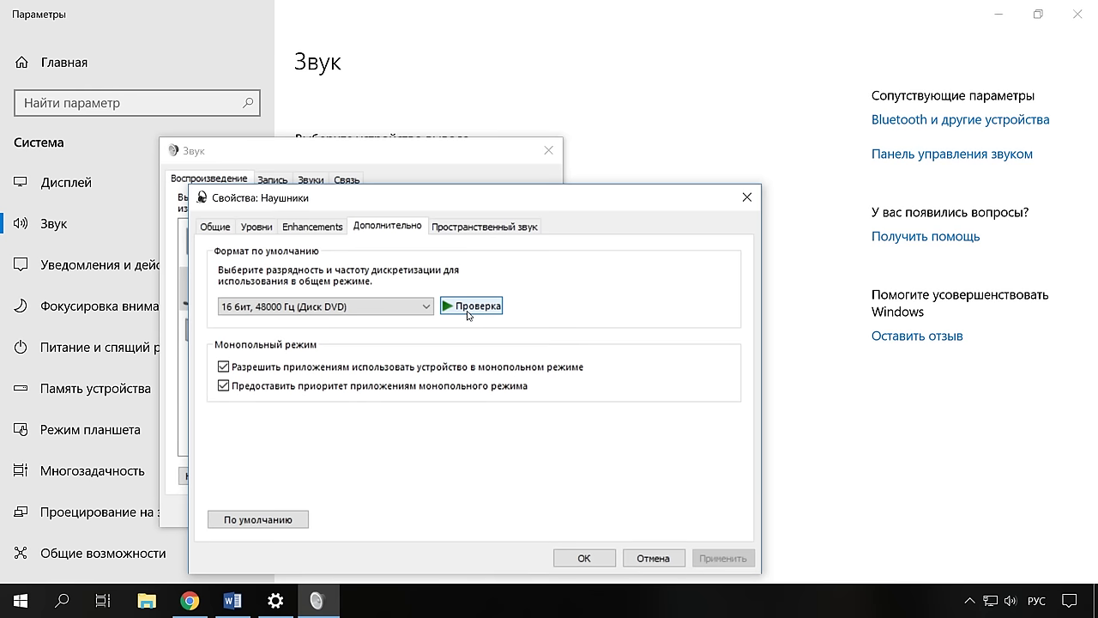
left_click(253, 367)
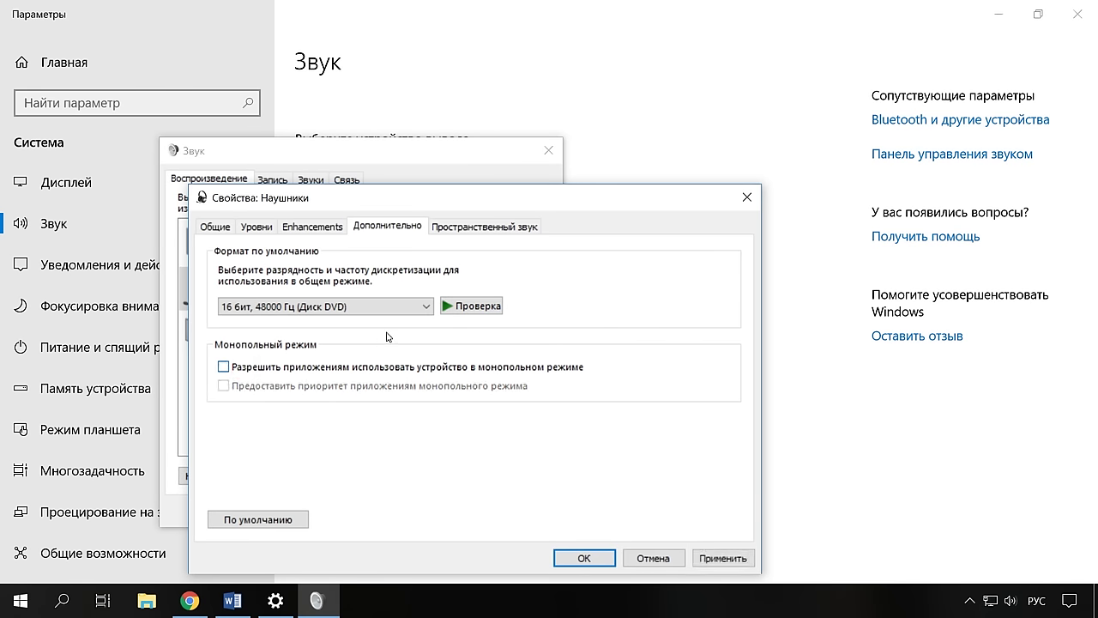
left_click(472, 311)
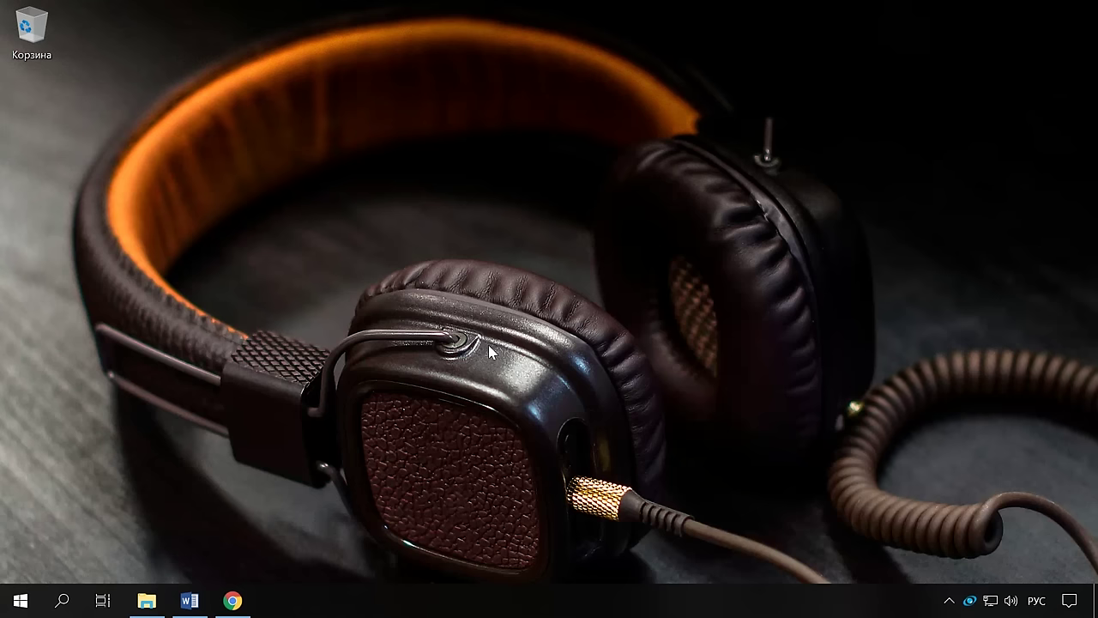
- Open the SRS Premium Sound manager from its tray entry and show its additional settings
right_click(970, 603)
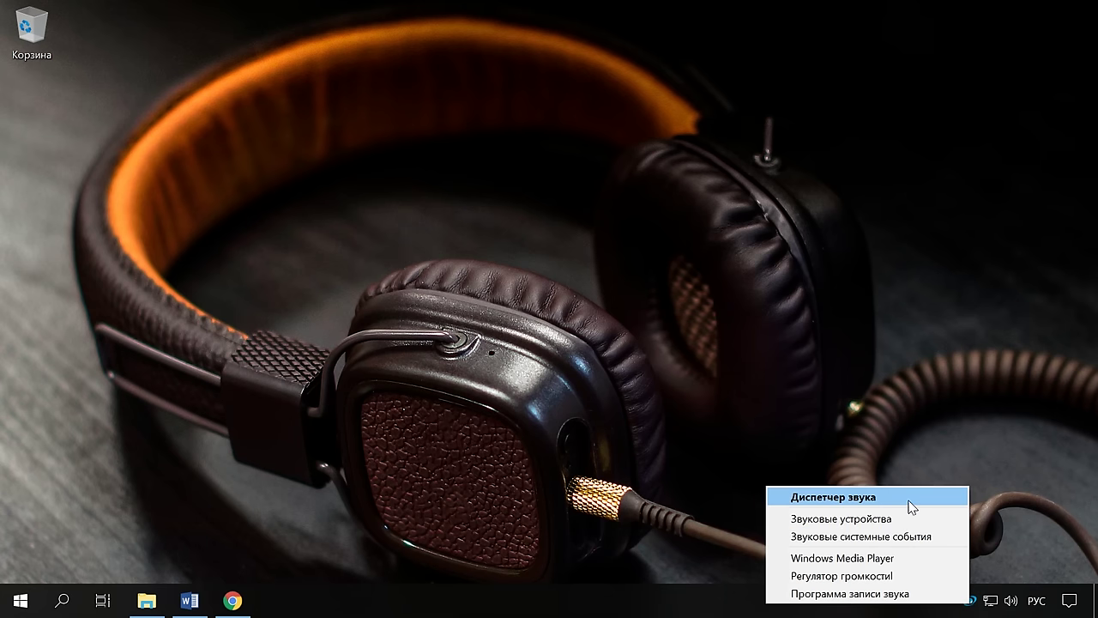
left_click(838, 497)
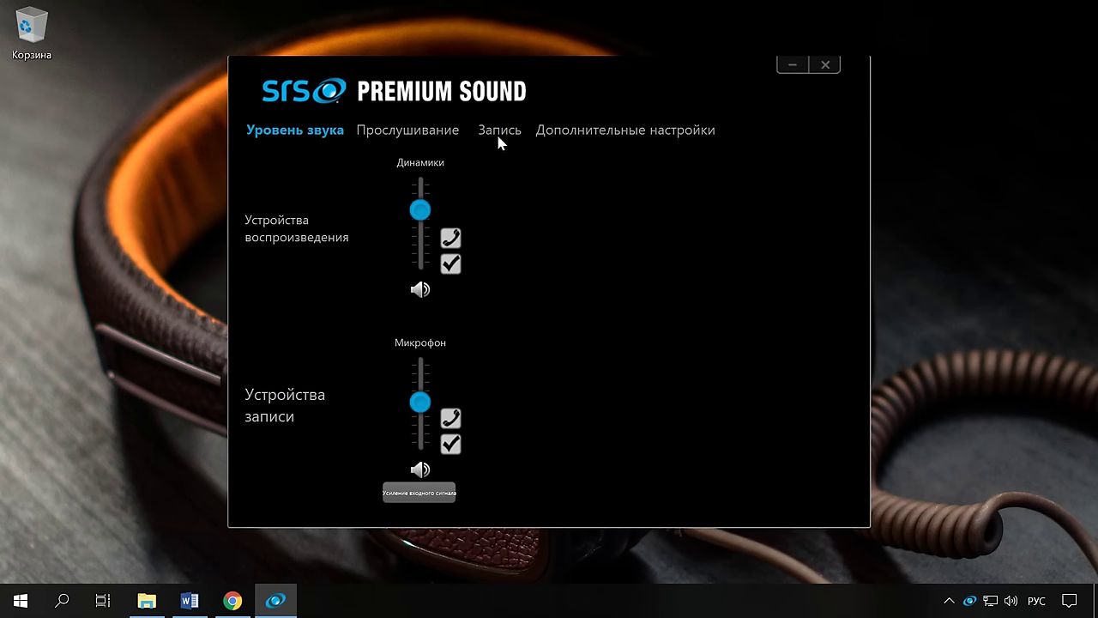
left_click(566, 133)
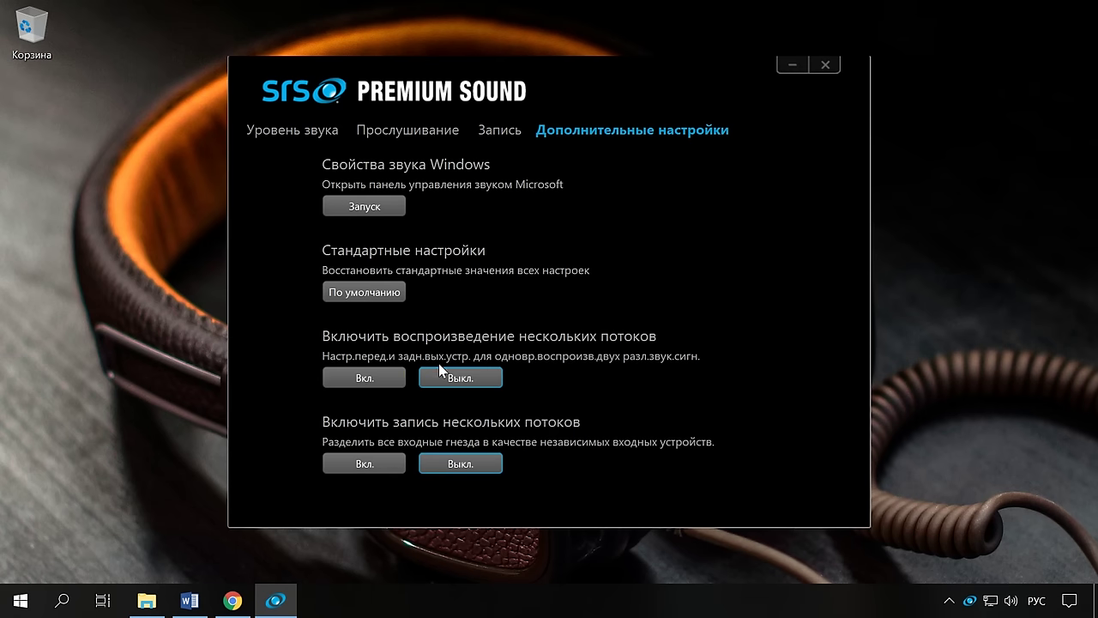
- Toggle multi-stream playback on and back off, and restore all sound manager settings to their defaults
left_click(383, 384)
left_click(426, 380)
left_click(370, 299)
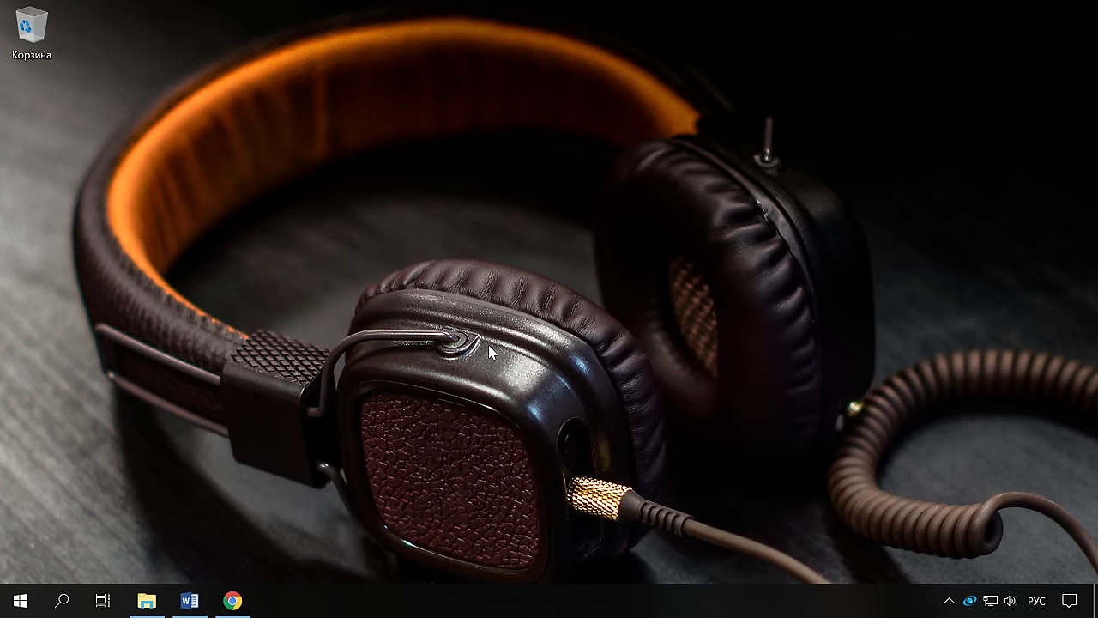
- Remove Динамики (Realtek High Definition Audio) from the audio inputs and outputs in Device Manager, and minimize its window
right_click(21, 603)
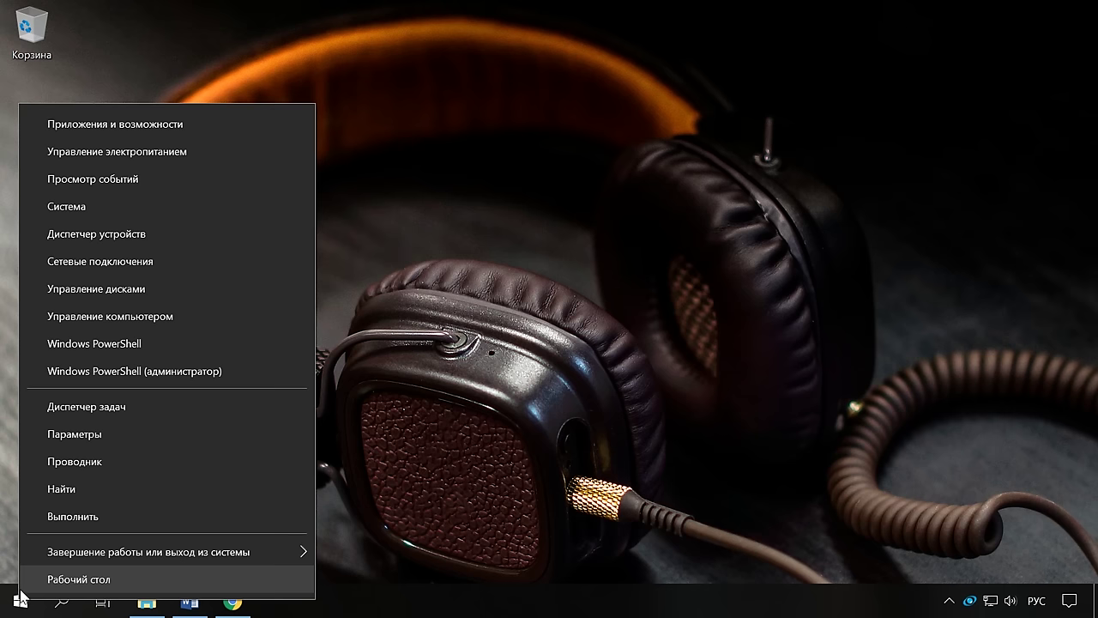
left_click(112, 240)
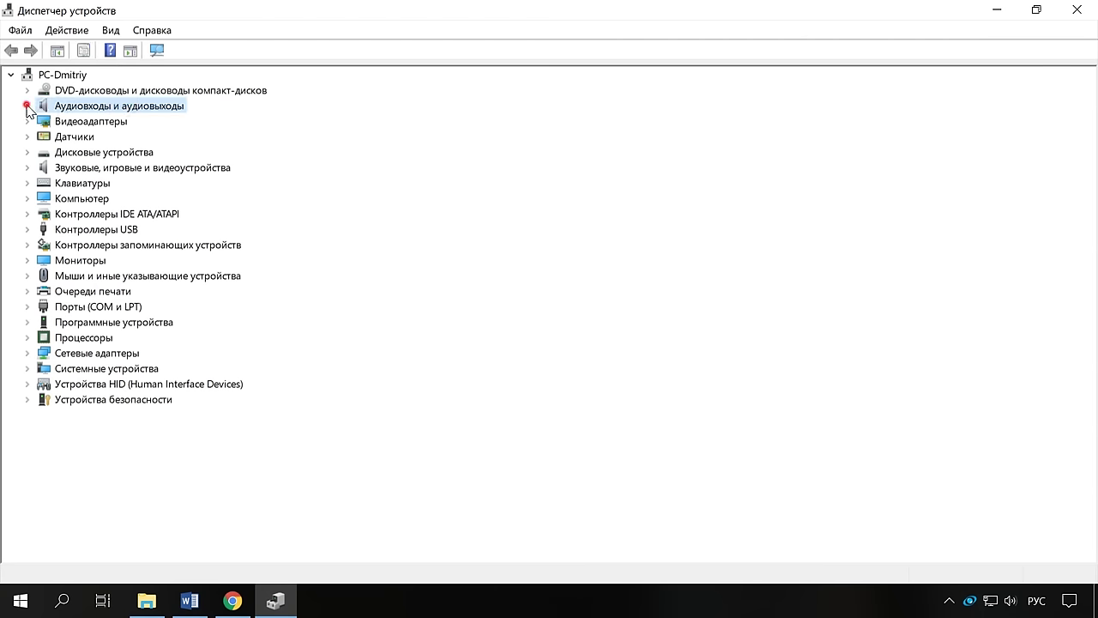
left_click(27, 106)
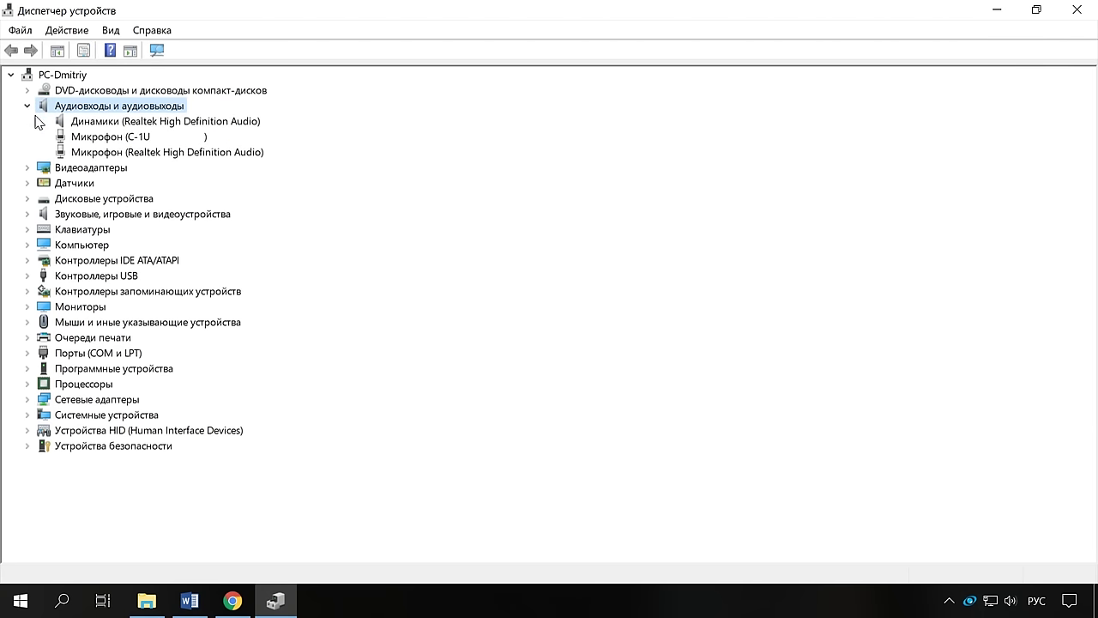
left_click(141, 121)
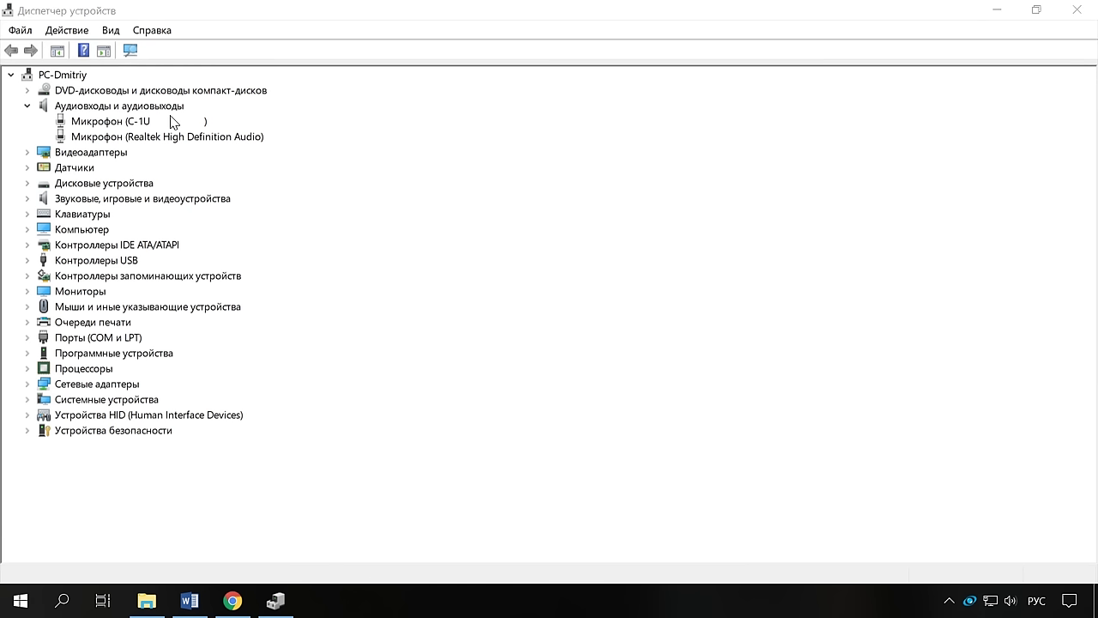
left_click(997, 12)
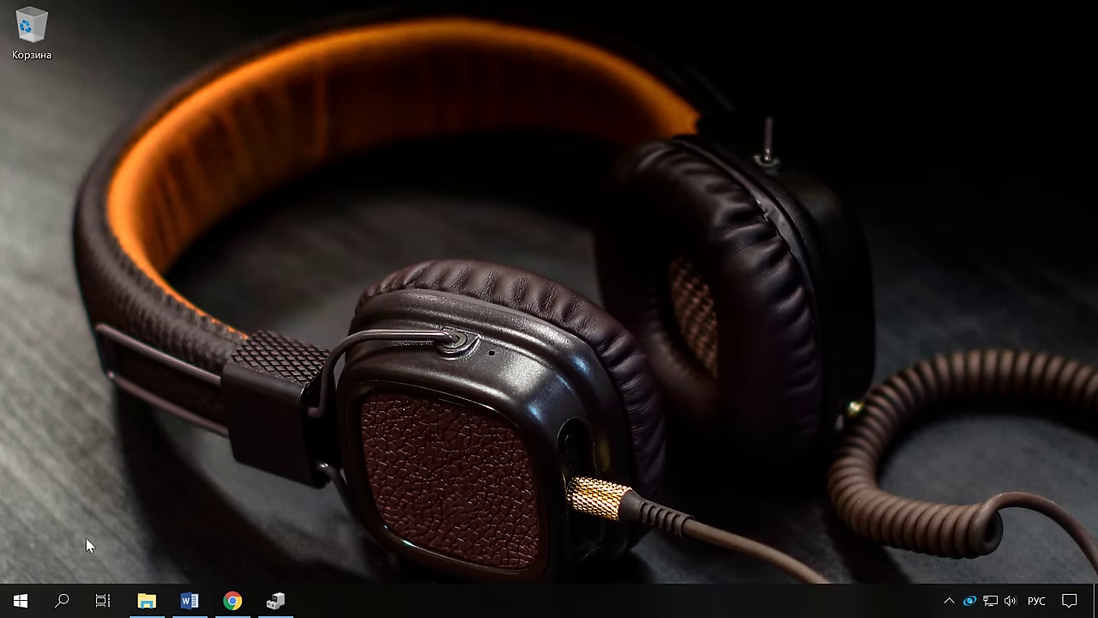
- Search for msinfo32, open System Information maximized, and look up the computer's model
left_click(61, 601)
key("alt+shift")
type("msinfo32")
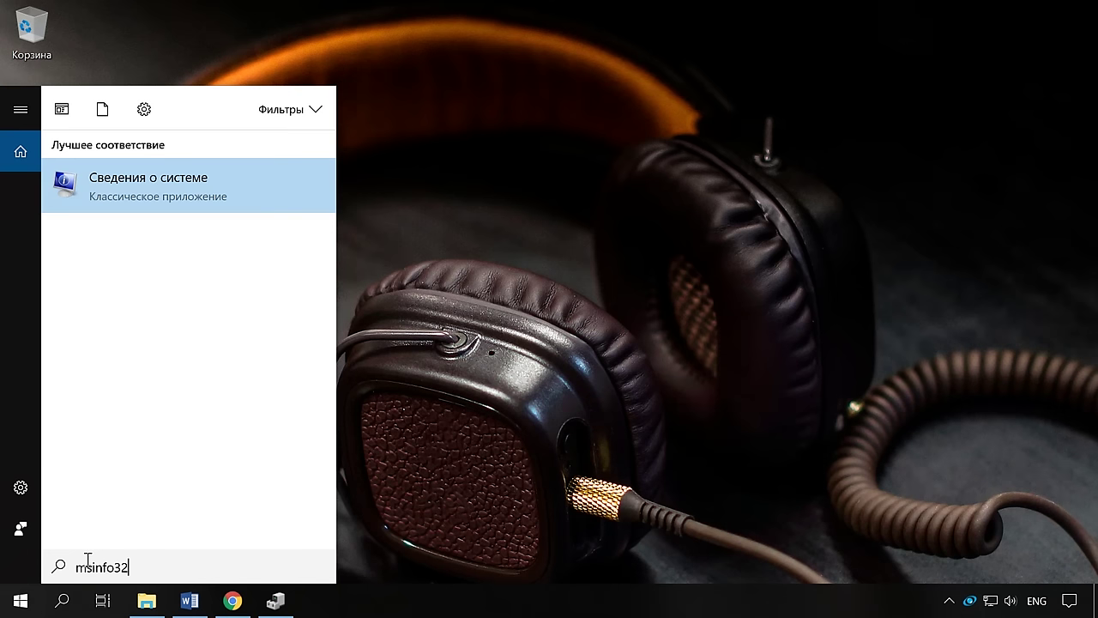
left_click(174, 183)
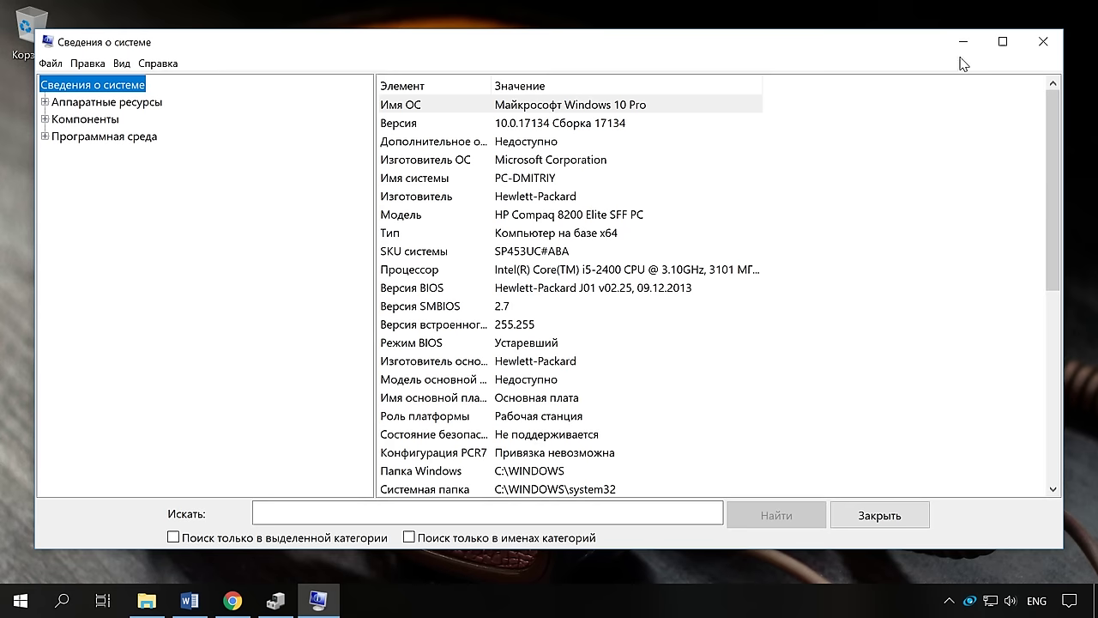
left_click(1001, 43)
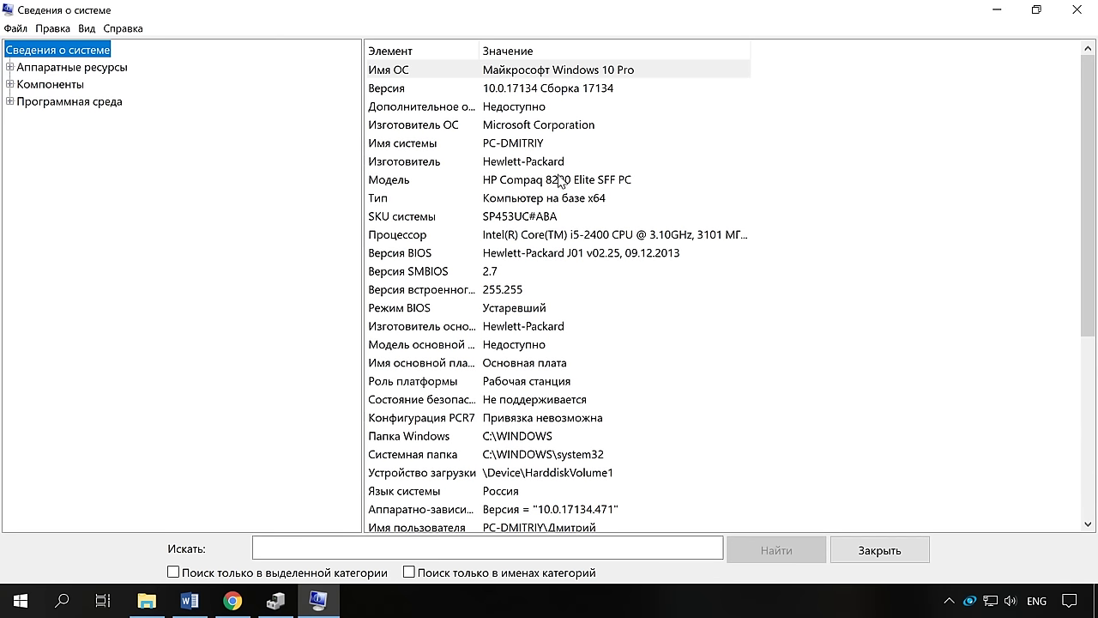
left_click(549, 181)
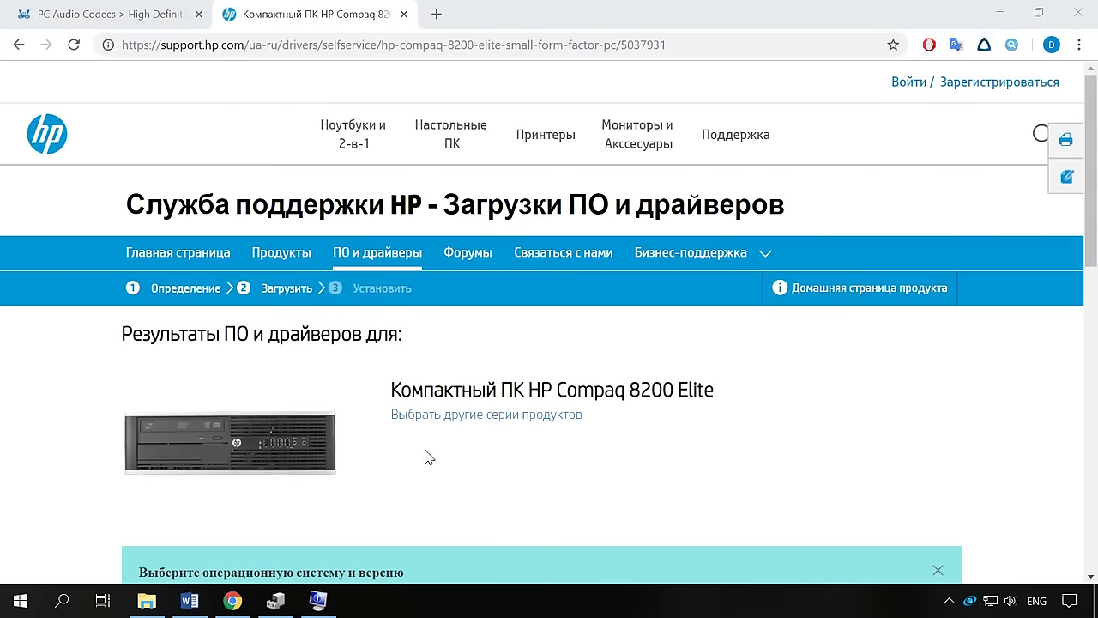
- List the HP Compaq 8200 Elite drivers for Windows, version Windows 8 (64-разрядная), and browse the results
scroll(426, 456, "down", 2)
scroll(429, 455, "down", 3)
left_click(411, 367)
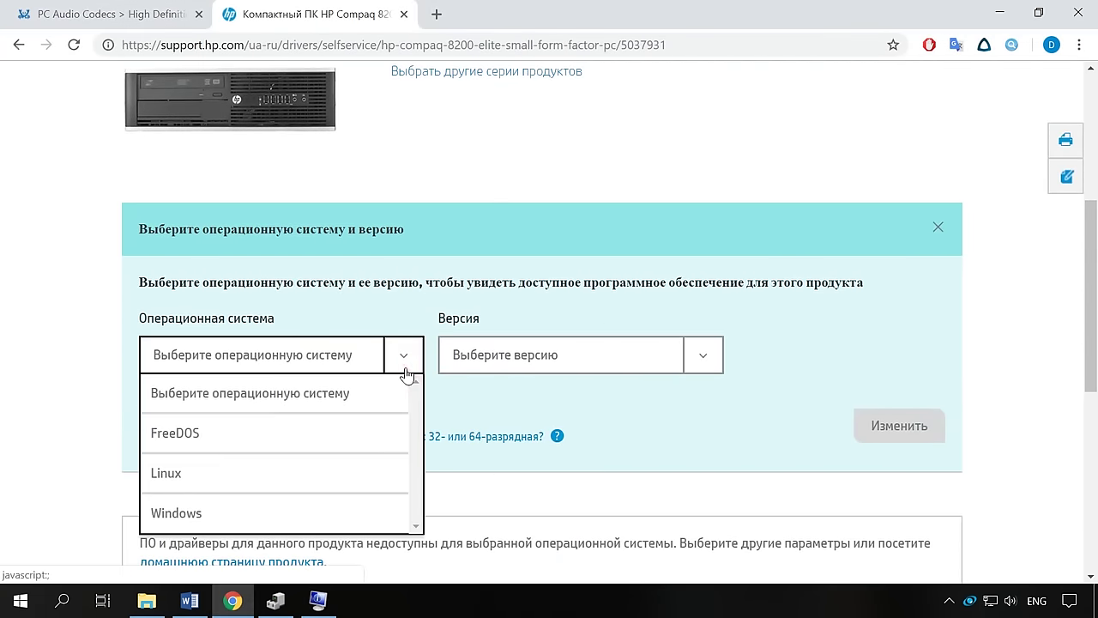
left_click(274, 515)
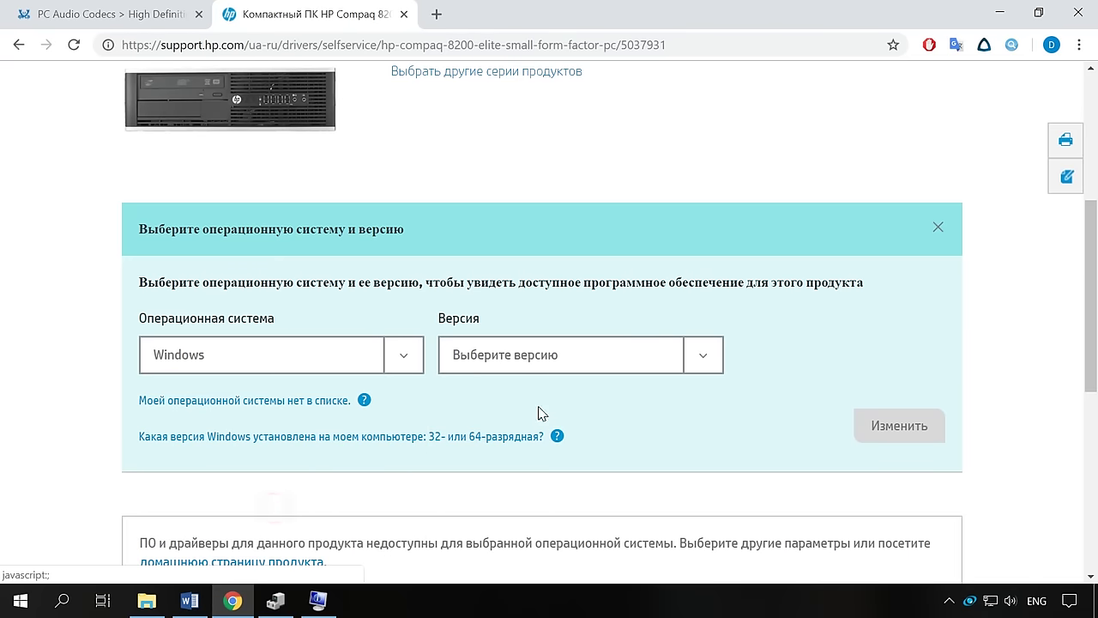
left_click(706, 357)
left_click(587, 468)
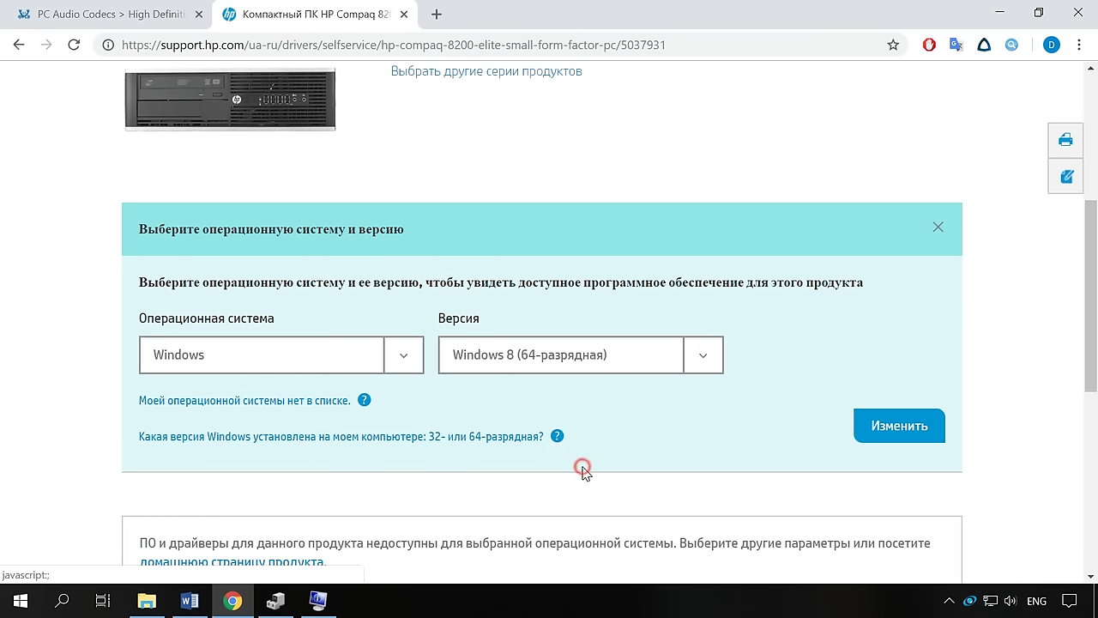
left_click(910, 432)
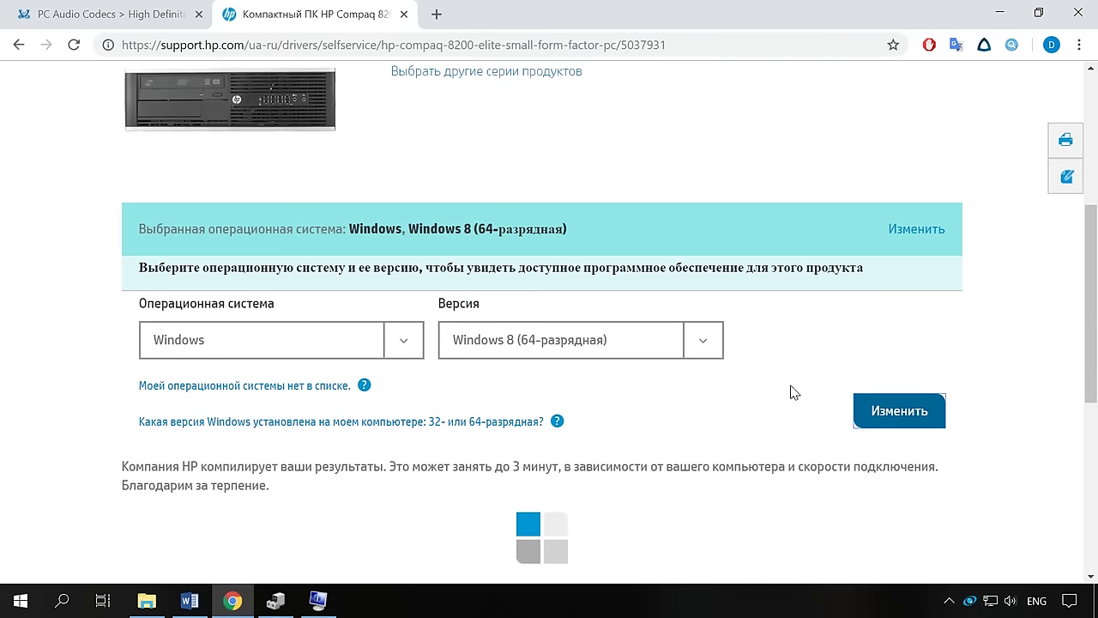
left_click(184, 413)
scroll(188, 414, "down", 1)
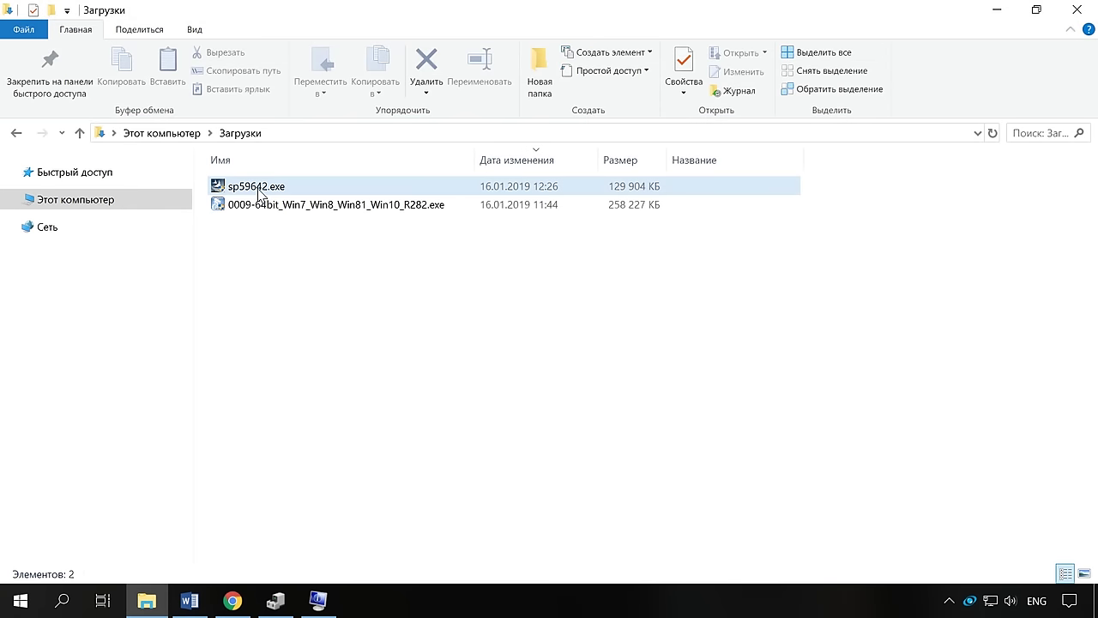
- Run sp59642.exe from the Загрузки folder, accept the license terms and proceed with the Realtek audio driver installation
double_click(258, 189)
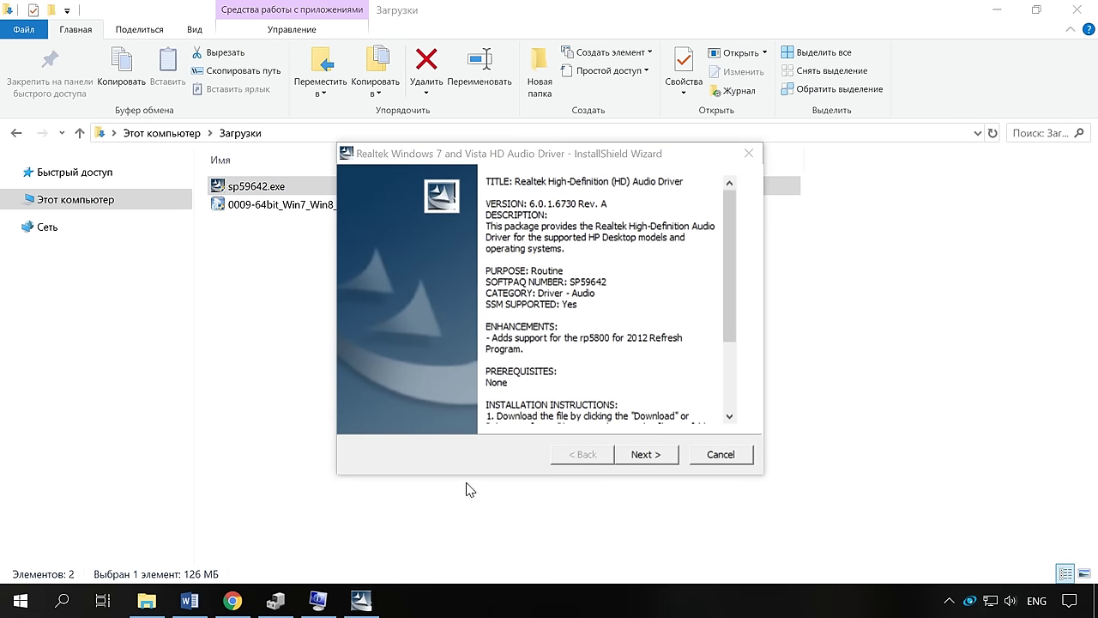
left_click(645, 455)
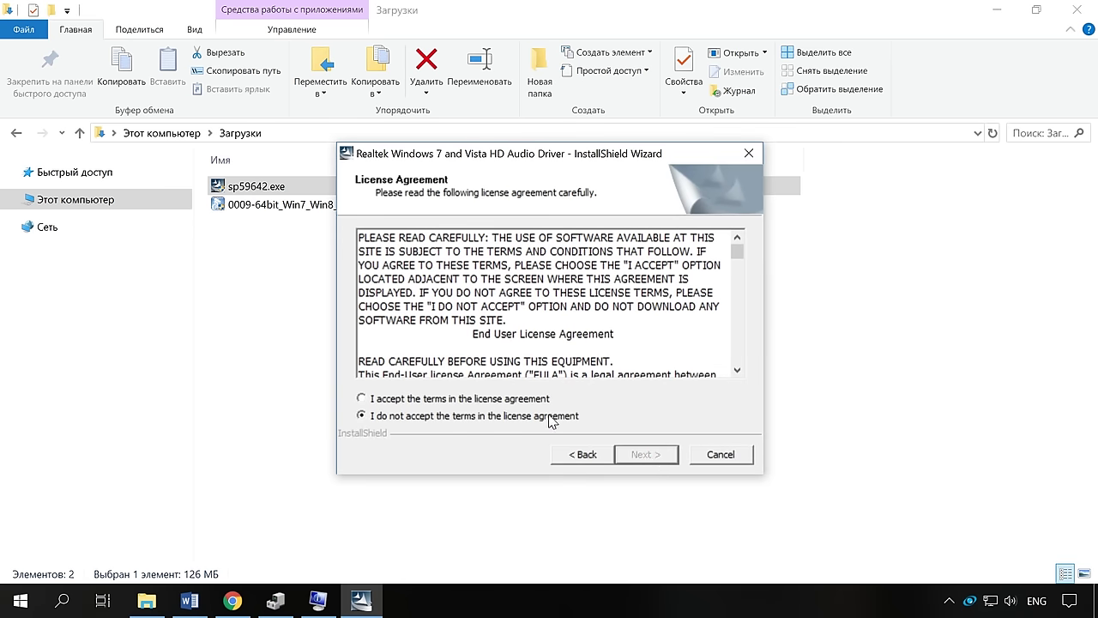
left_click(500, 398)
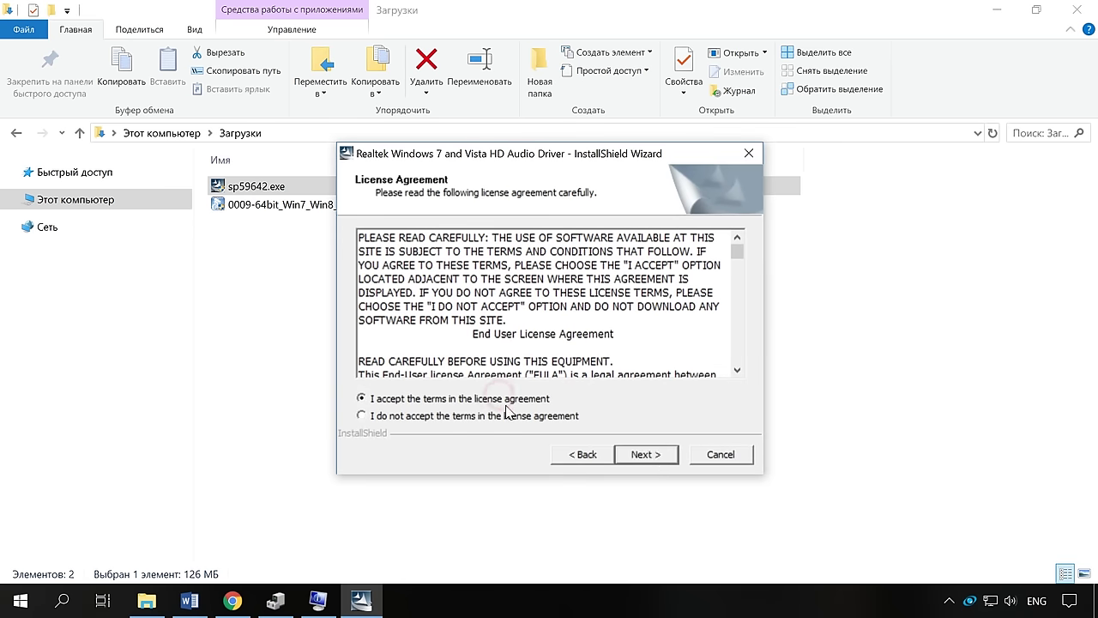
left_click(644, 455)
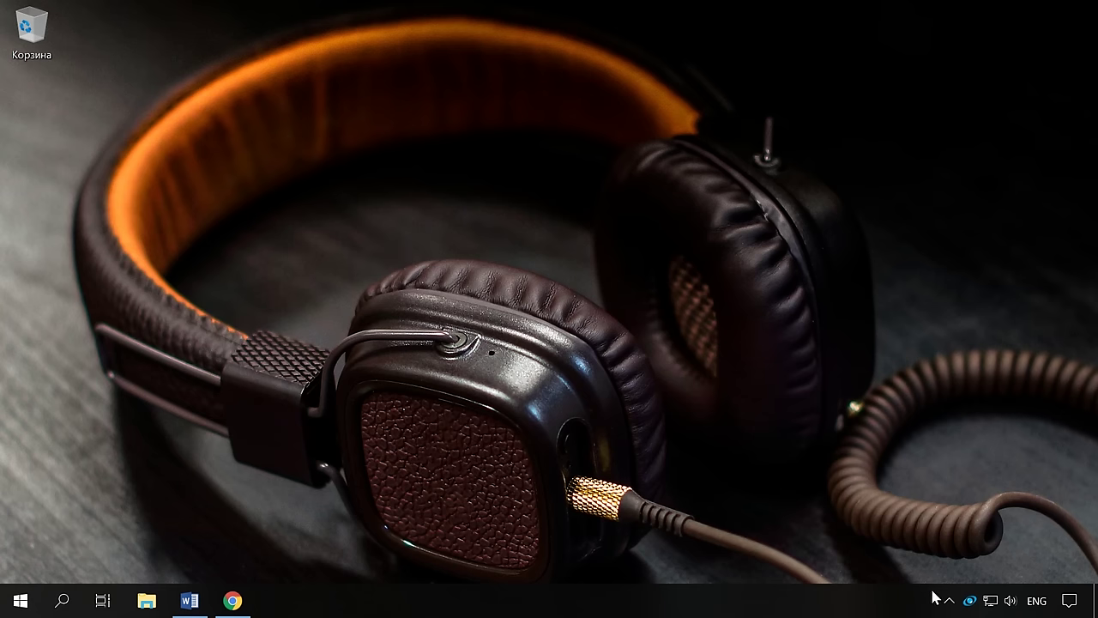
- Open the sound manager (Диспетчер звука) from the tray, check the playback and recording levels, and close it
right_click(974, 605)
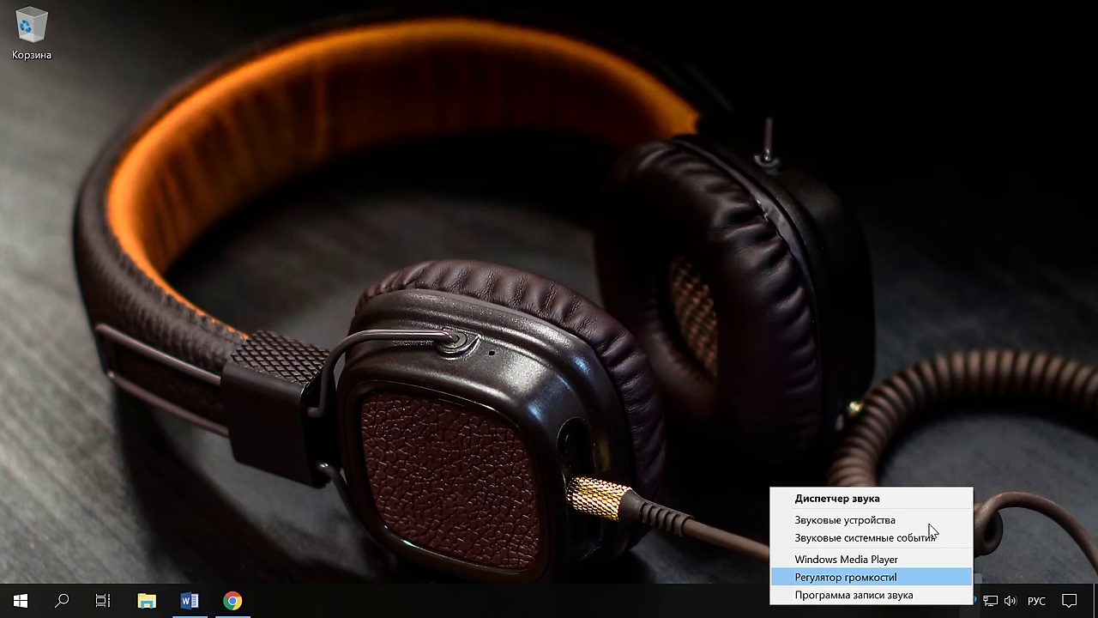
left_click(859, 506)
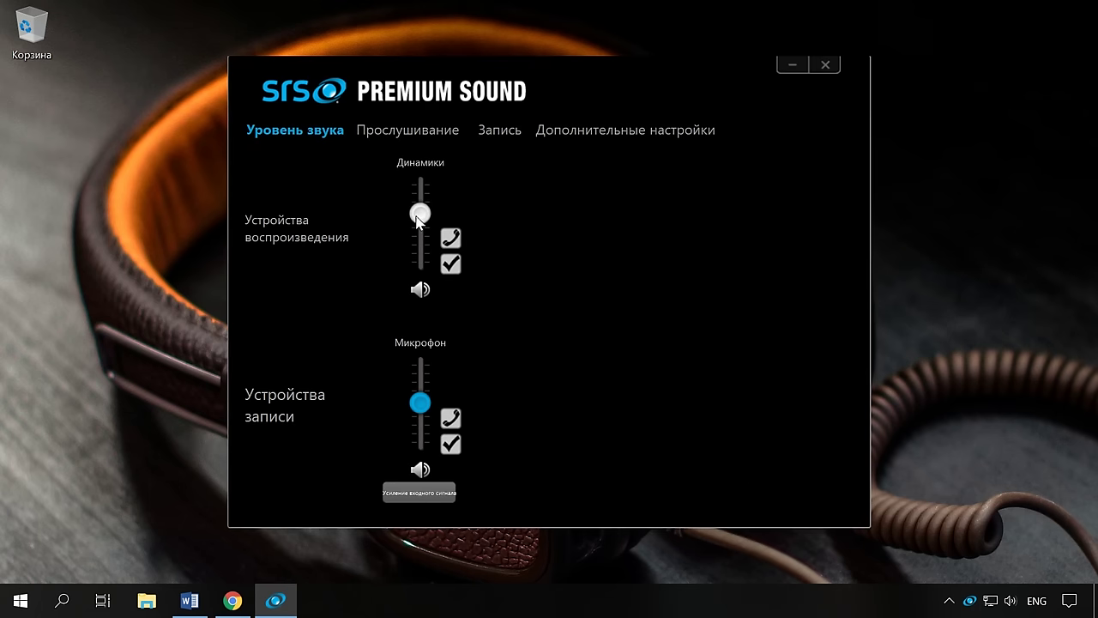
left_click(825, 76)
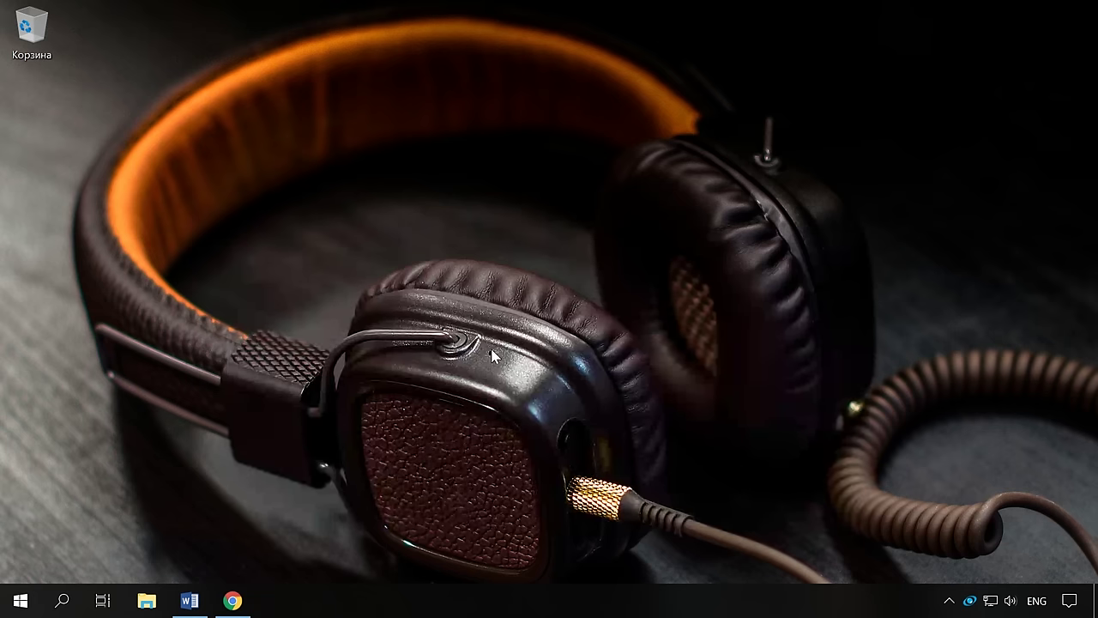
- Switch to Chrome and download the Realtek 64bits Vista, Windows7, Windows8, Windows8.1, Windows10 driver (Executable file)
left_click(233, 601)
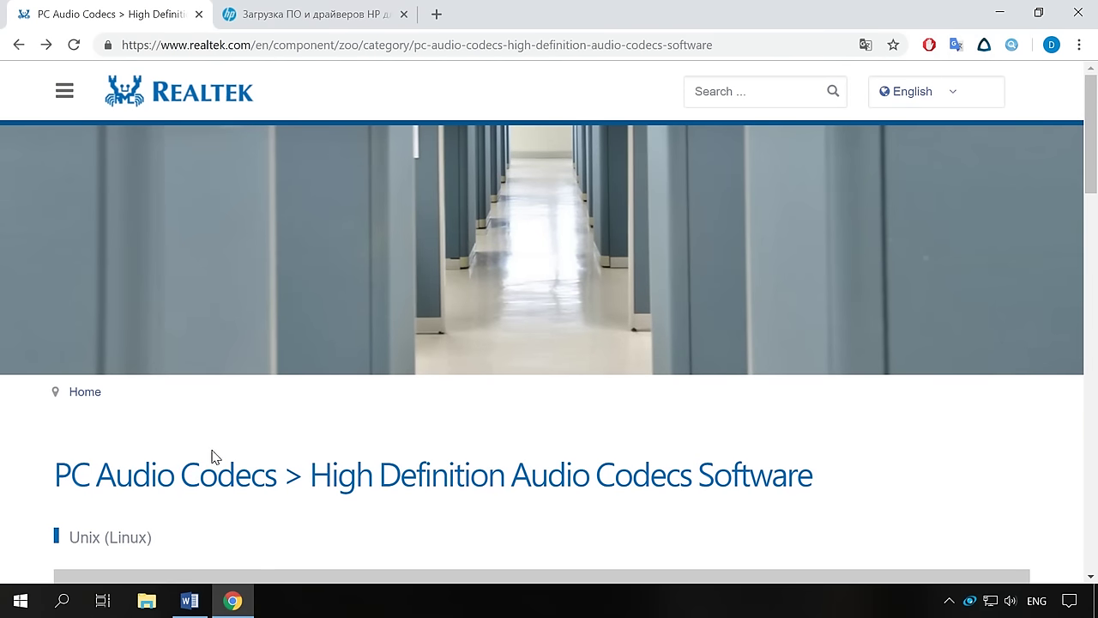
scroll(215, 453, "down", 1)
scroll(768, 421, "down", 2)
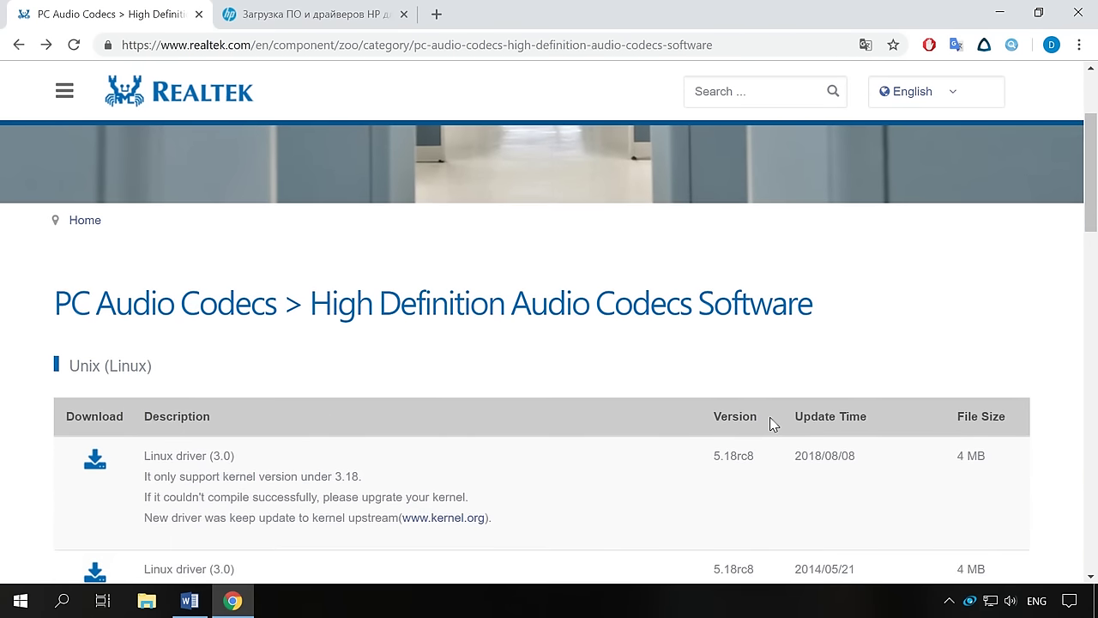
scroll(703, 422, "down", 4)
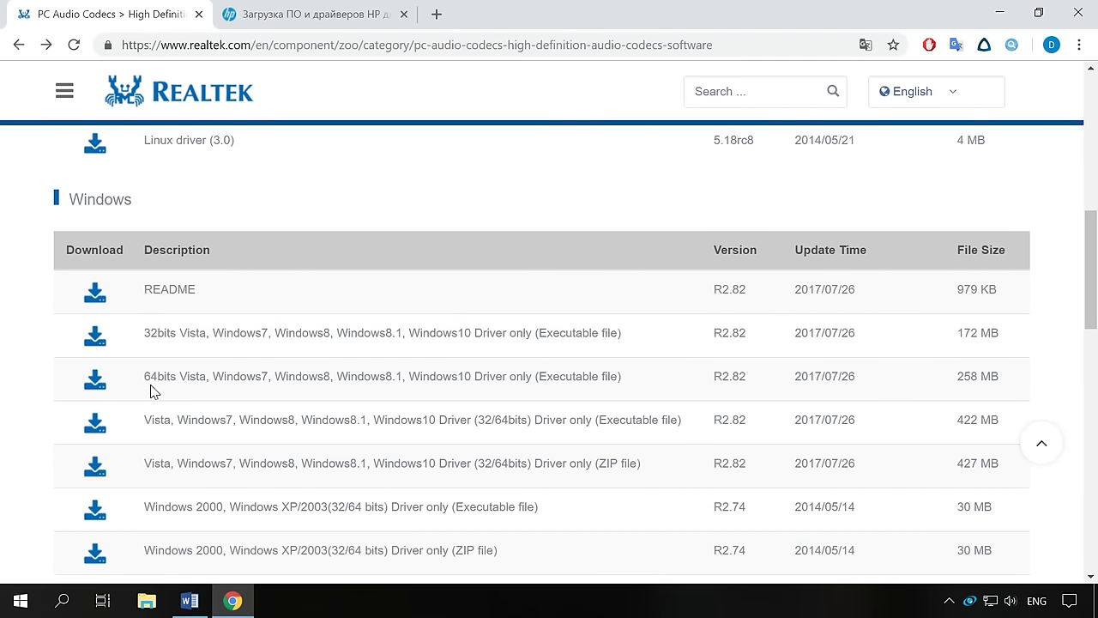
left_click(91, 383)
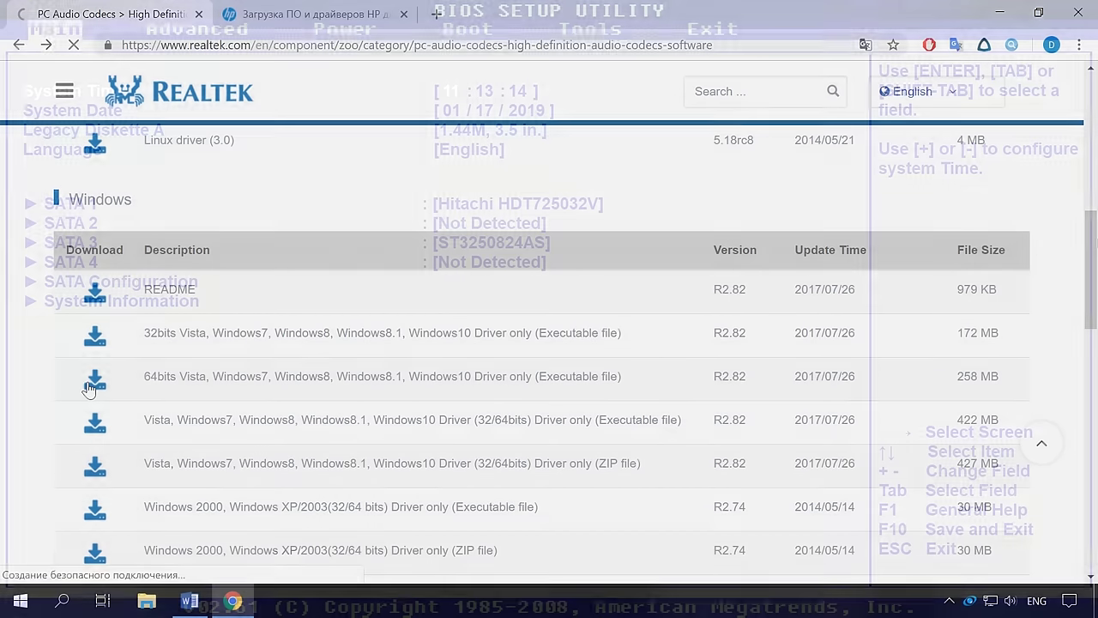
- In the BIOS Setup Utility, open Onboard Devices Configuration from the Advanced settings
key("Right")
key("Down")
key("Down")
key("Down")
key("Down")
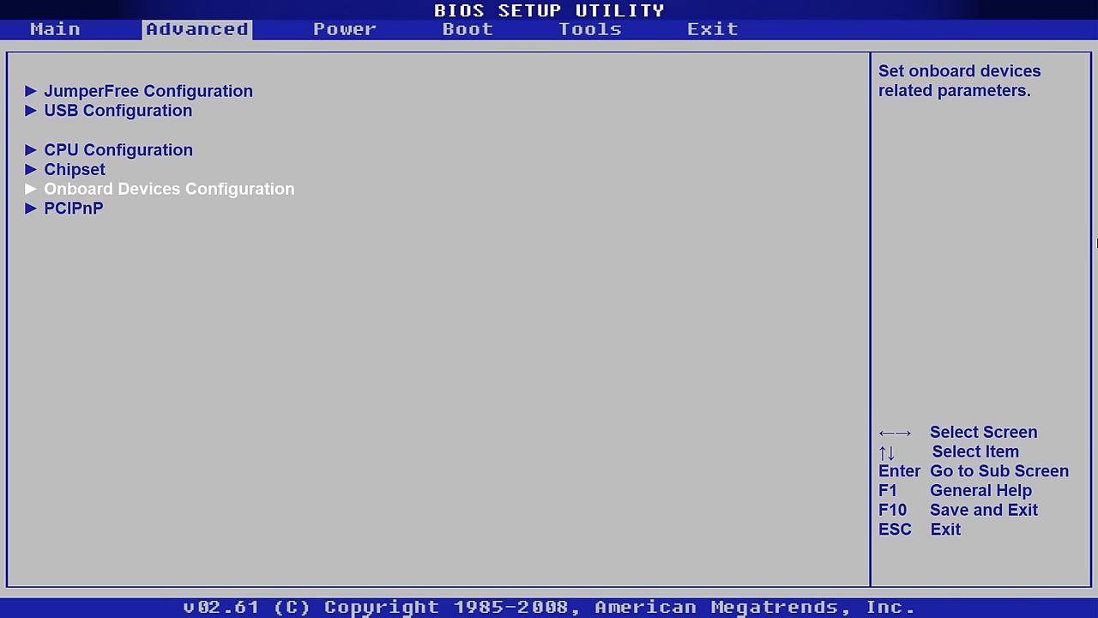
key("Return")
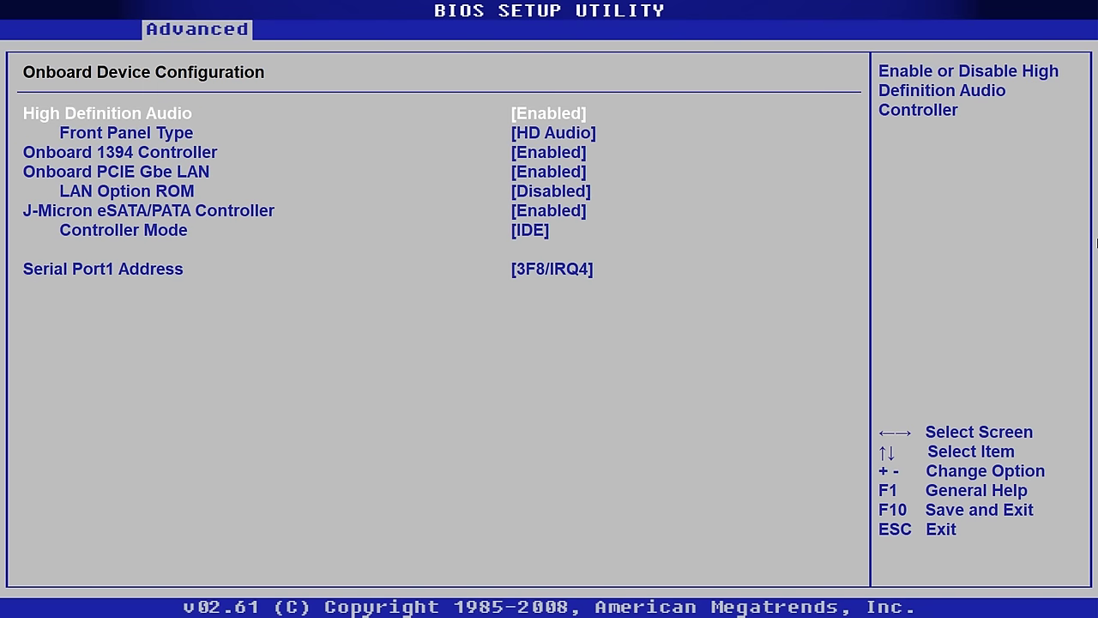
- Switch the High Definition Audio controller to Disabled and back to Enabled
key("Return")
key("Down")
key("Return")
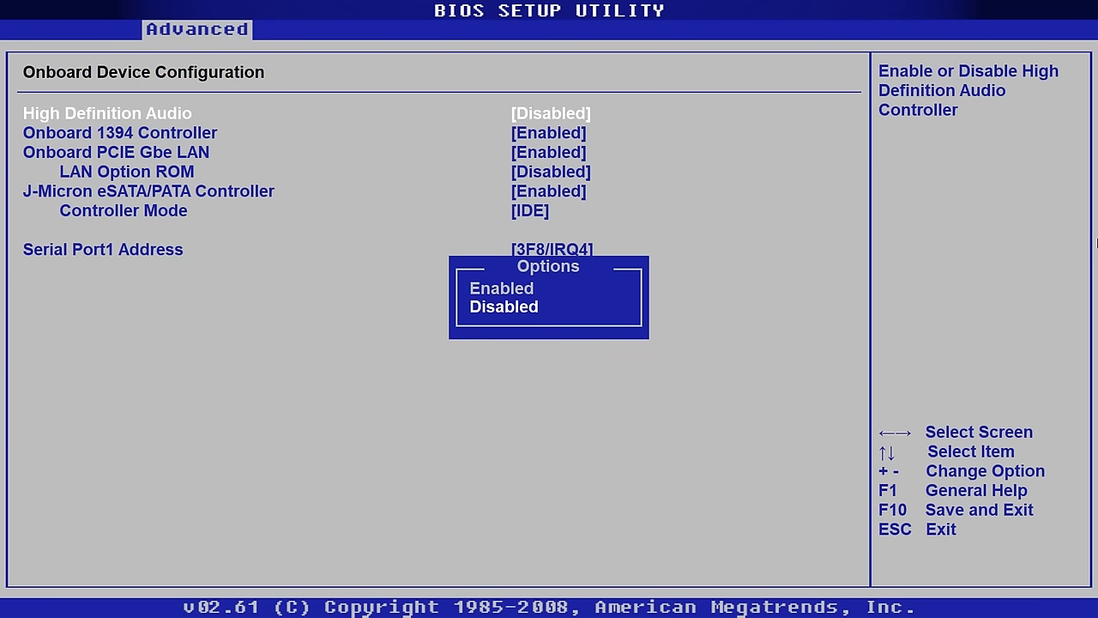
key("Up")
key("Return")
- Switch Front Panel Type to AC97 and back to HD Audio
key("Down")
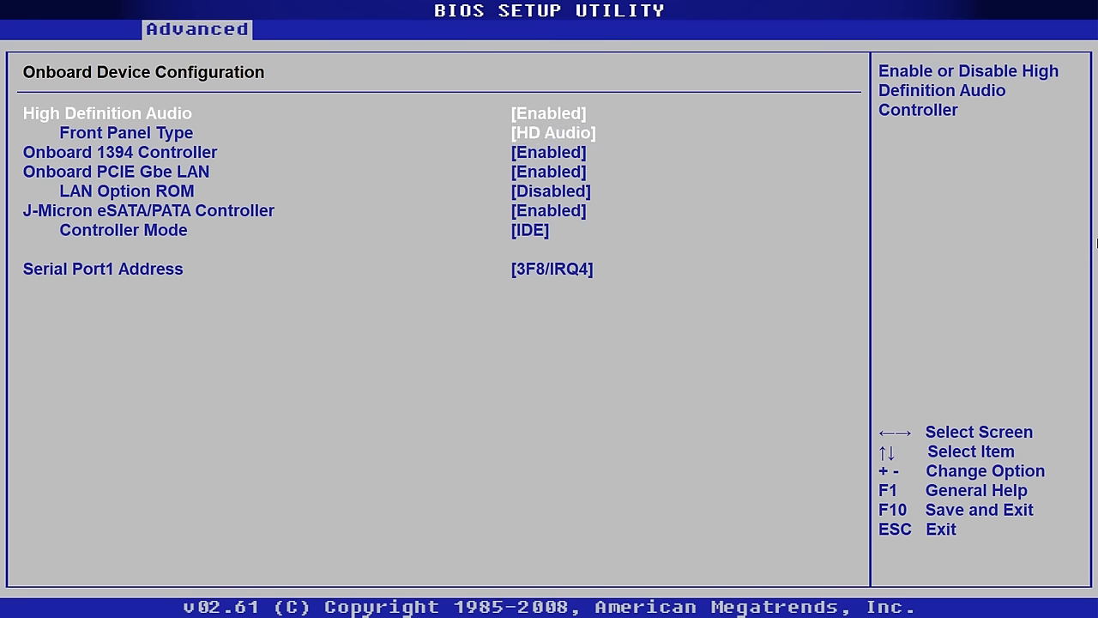
key("Return")
key("Up")
key("Return")
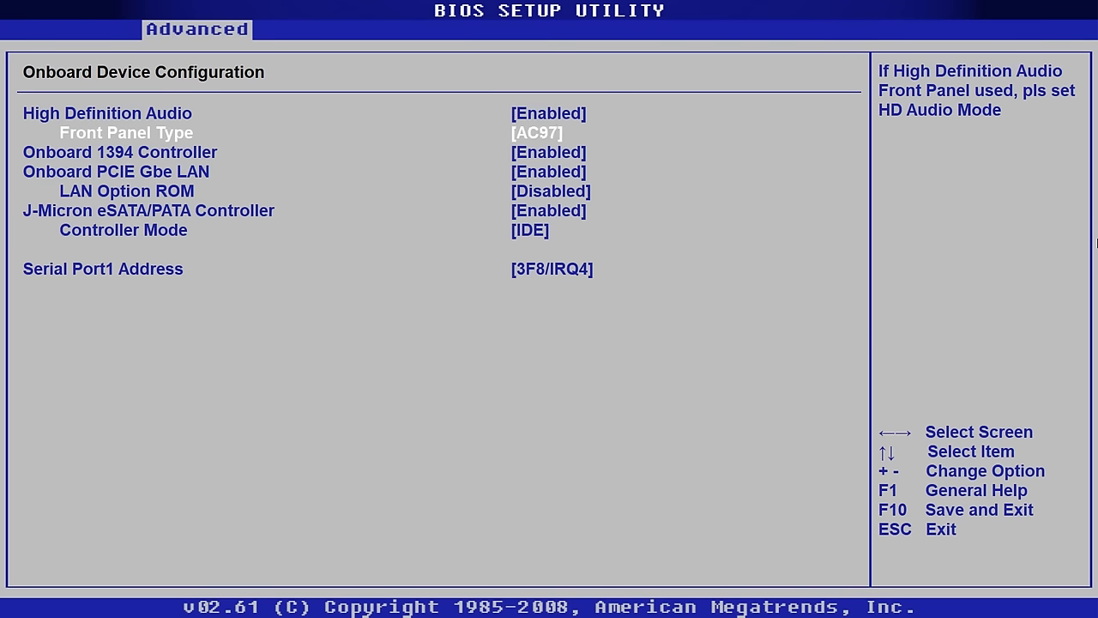
key("Return")
key("Down")
key("Return")
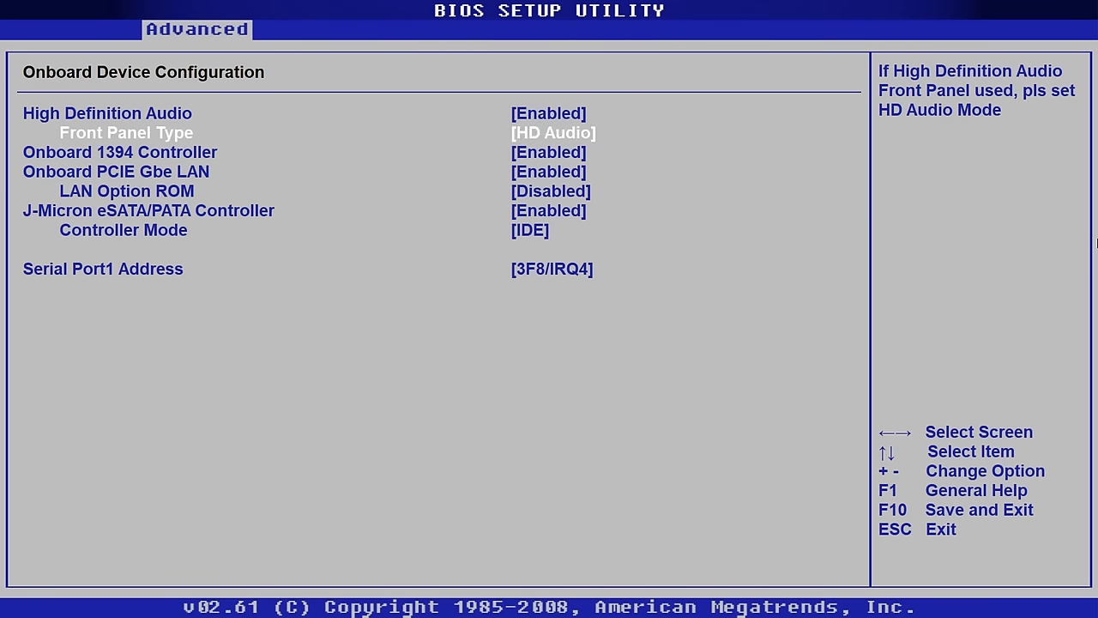